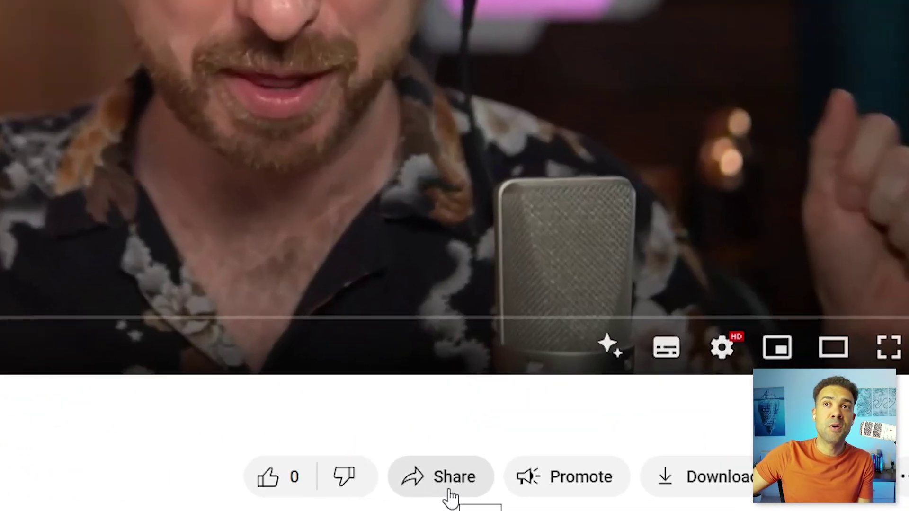
Copy the podcast video's short share link from YouTube's Share dialog.
left_click(450, 492)
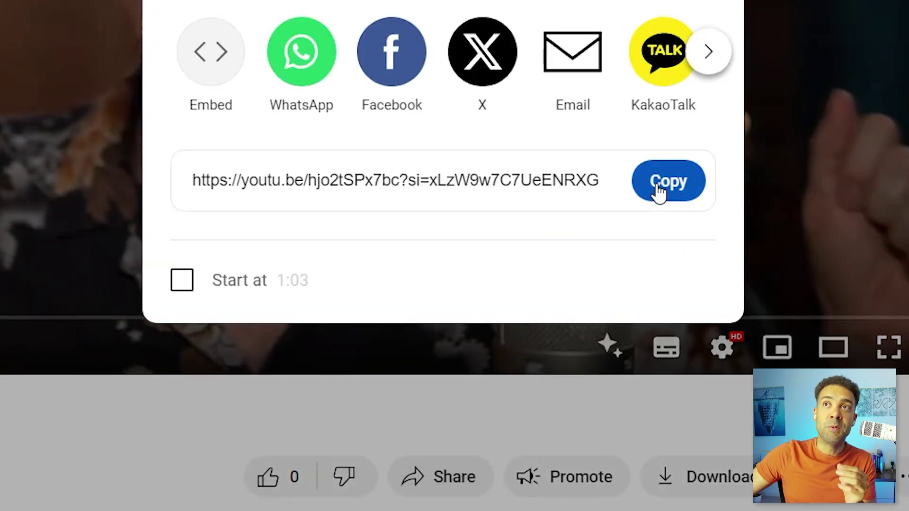
left_click(661, 184)
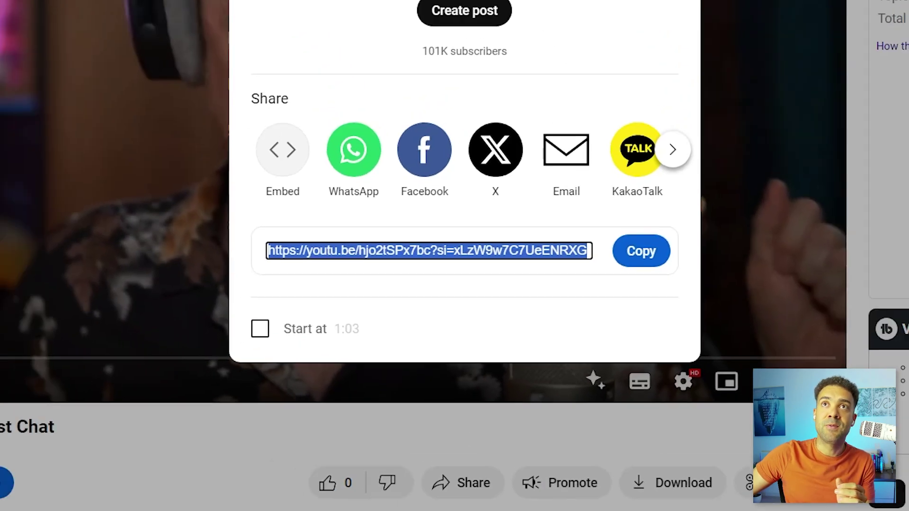
key("Escape")
left_click_drag(24, 457, 264, 459)
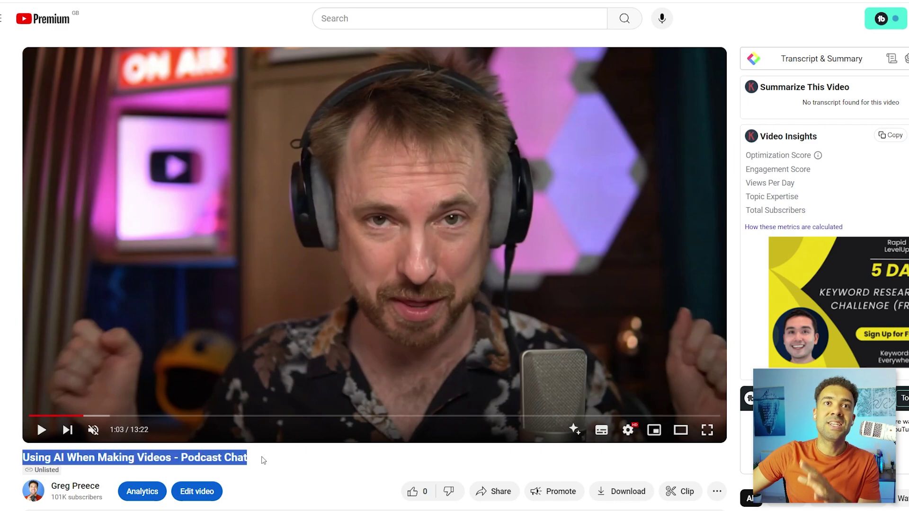
left_click(296, 470)
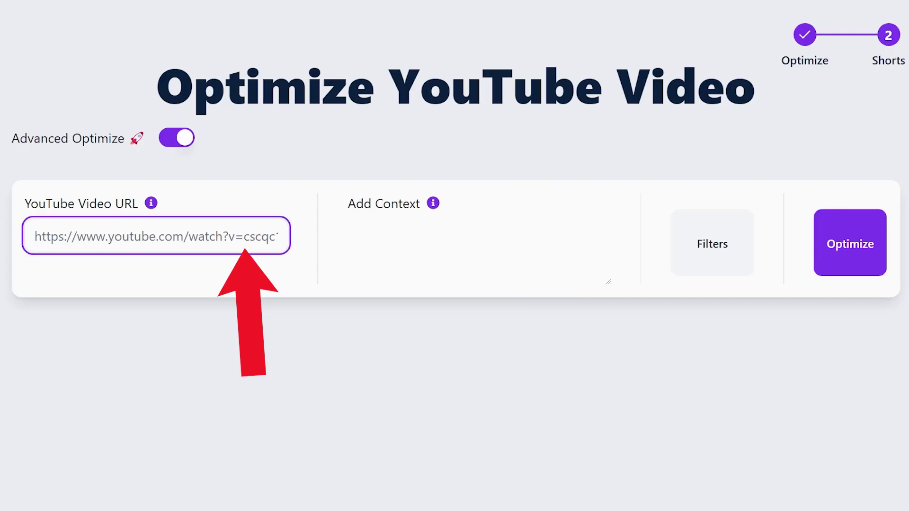
Paste the podcast's short link into the YouTube Video URL field and optimize it.
key("ctrl+v")
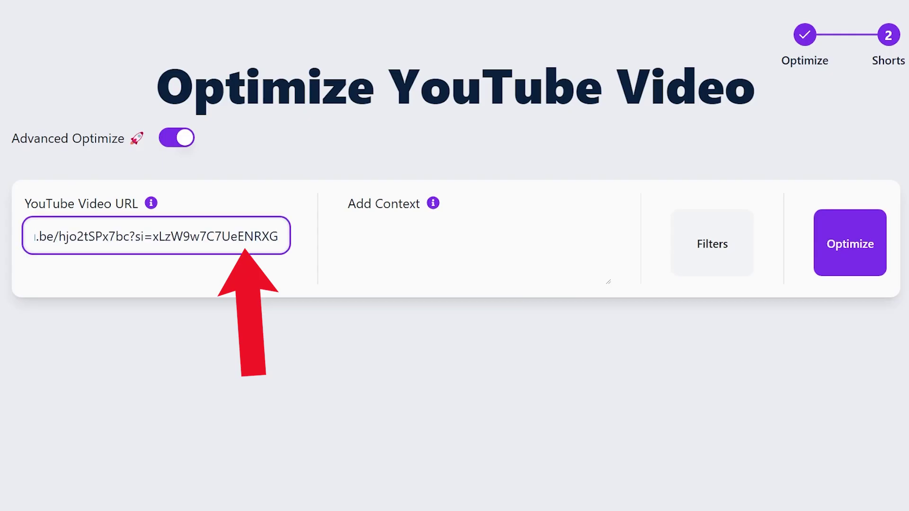
key("Tab")
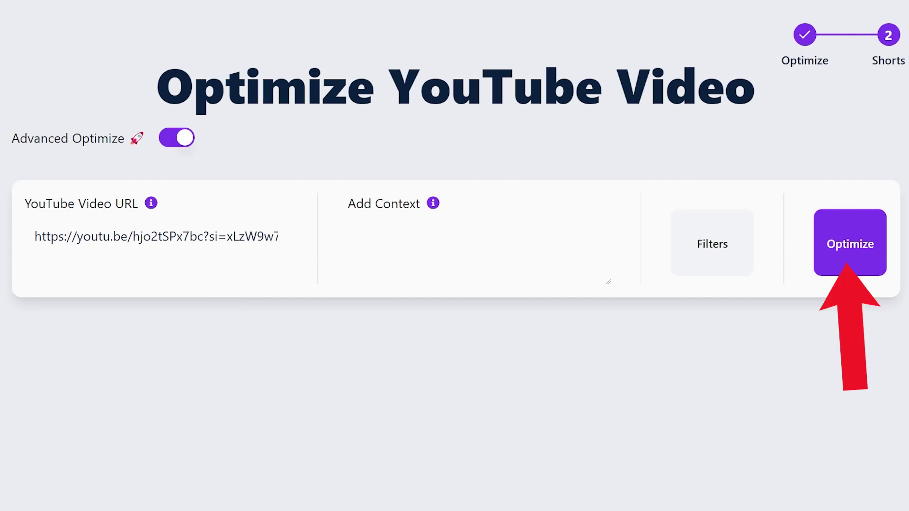
left_click(867, 250)
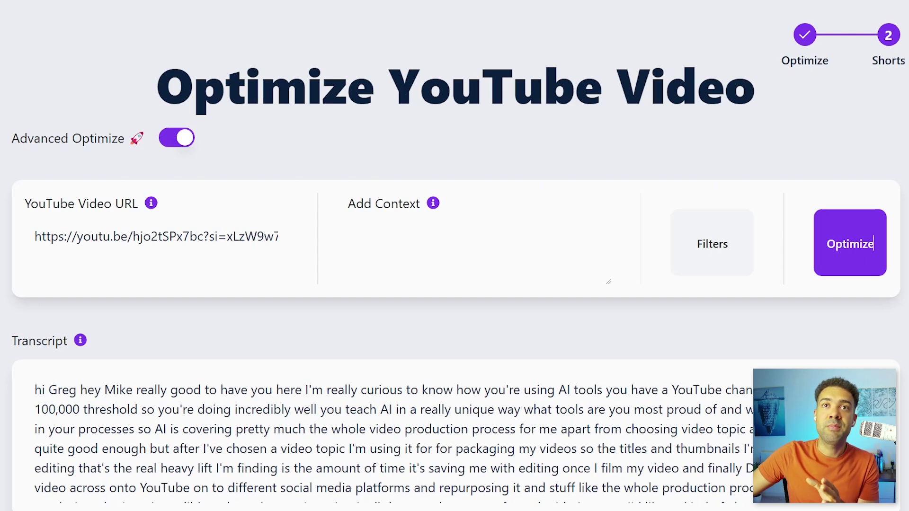
Review the generated transcript and scroll down to the Titles table.
scroll(16, 299, "down", 3)
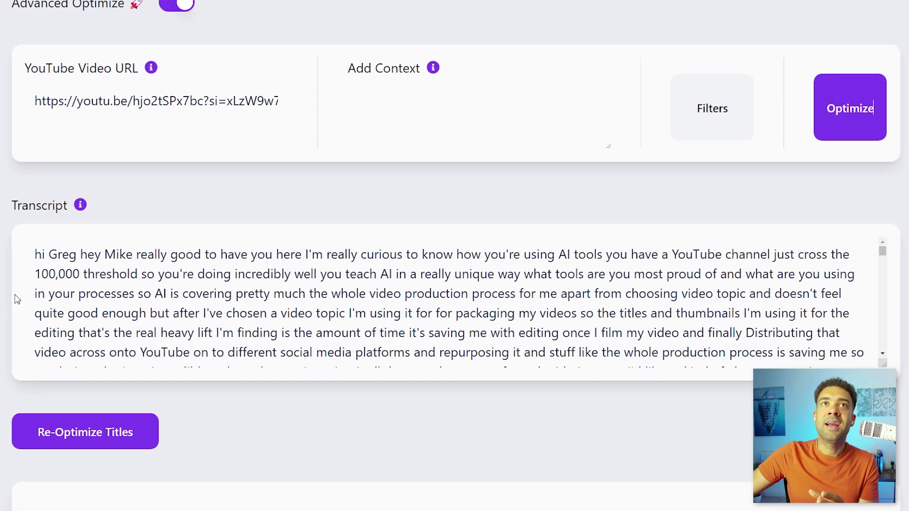
left_click_drag(31, 256, 837, 340)
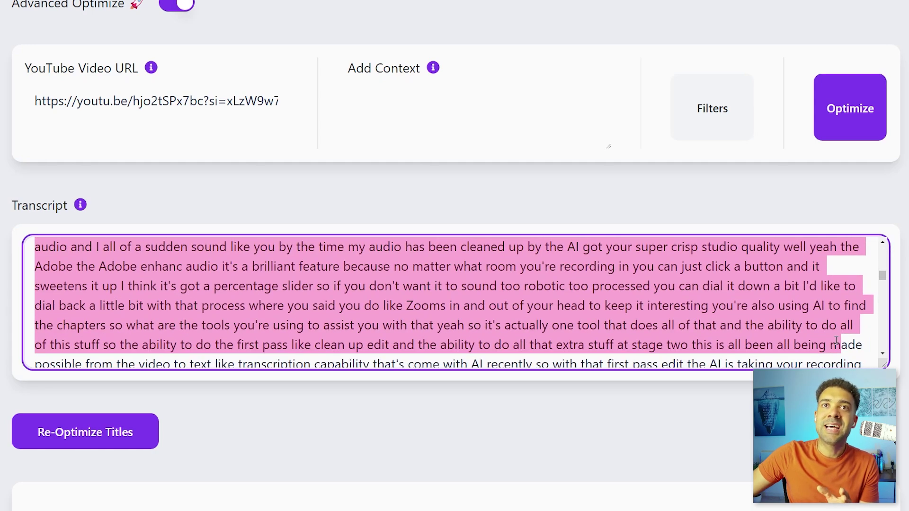
left_click(836, 340)
scroll(25, 414, "down", 5)
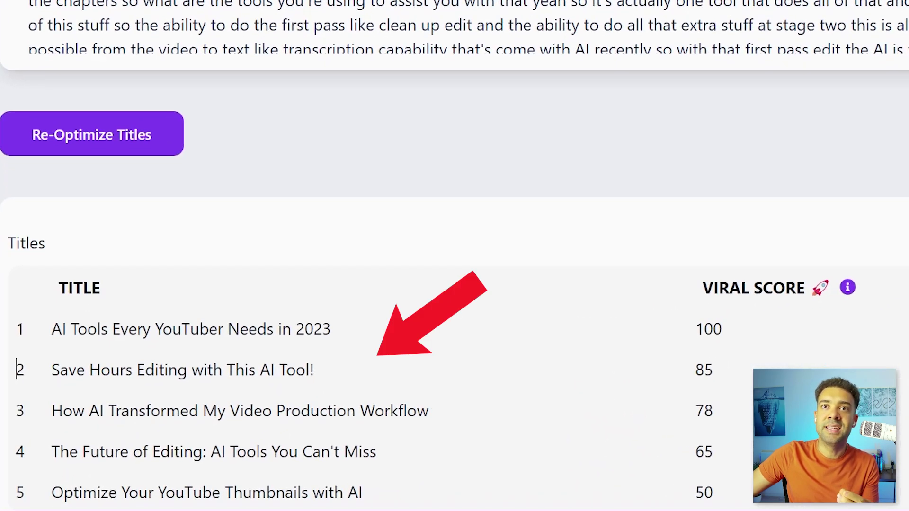
left_click_drag(52, 334, 340, 331)
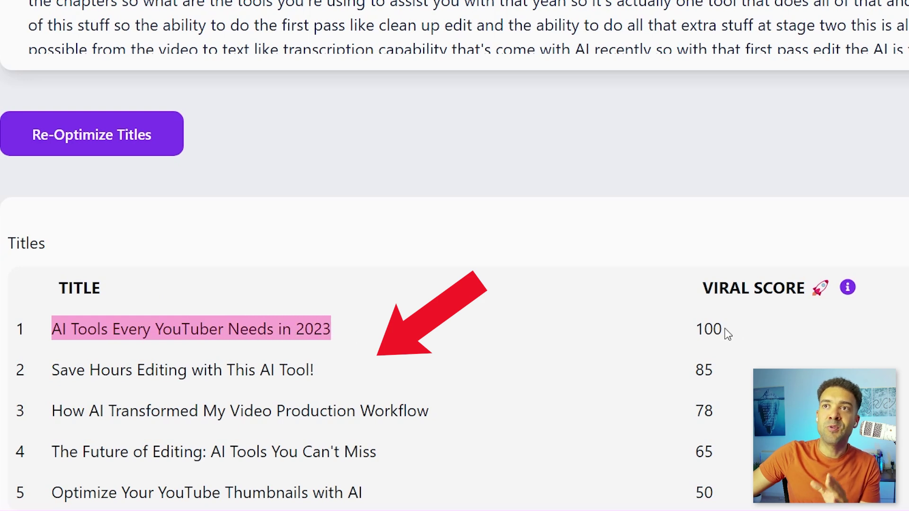
scroll(736, 331, "down", 1)
left_click_drag(51, 291, 768, 462)
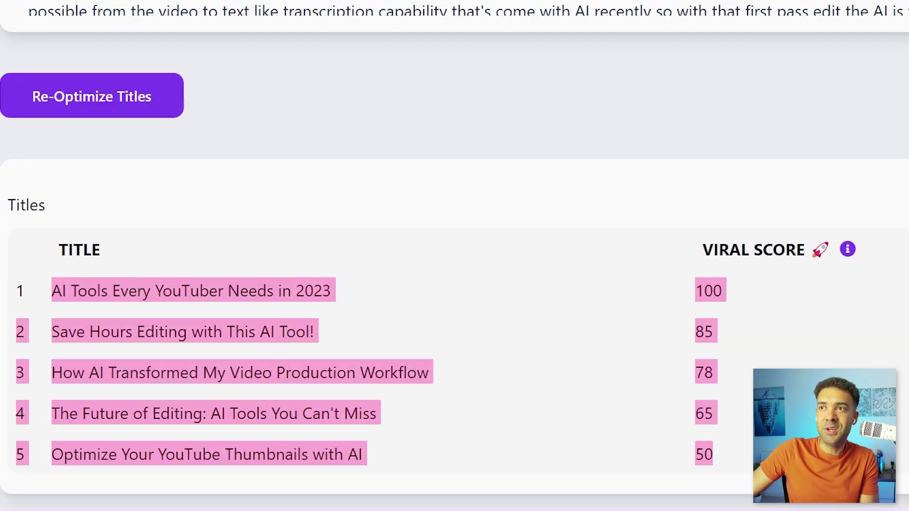
left_click(55, 283)
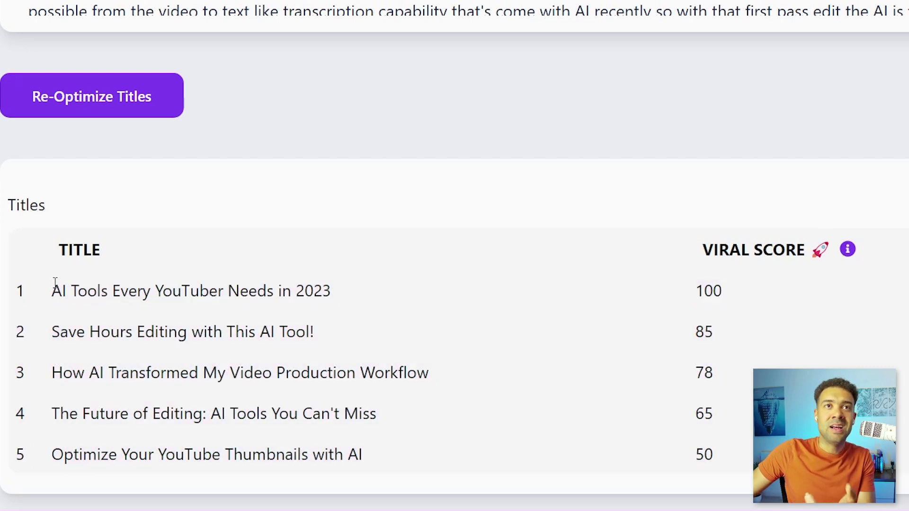
mouse_move(53, 292)
left_mouse_down()
mouse_move(378, 319)
mouse_move(616, 397)
mouse_move(757, 457)
left_mouse_up()
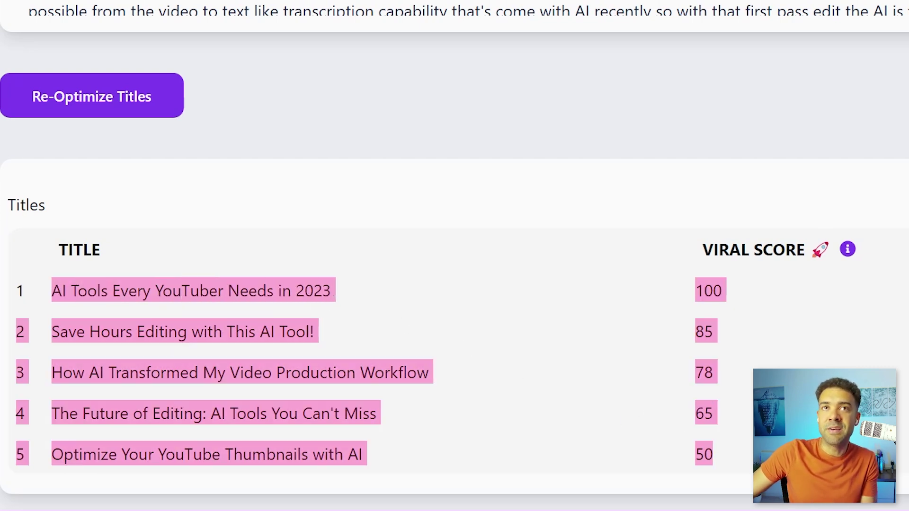
left_click(45, 204)
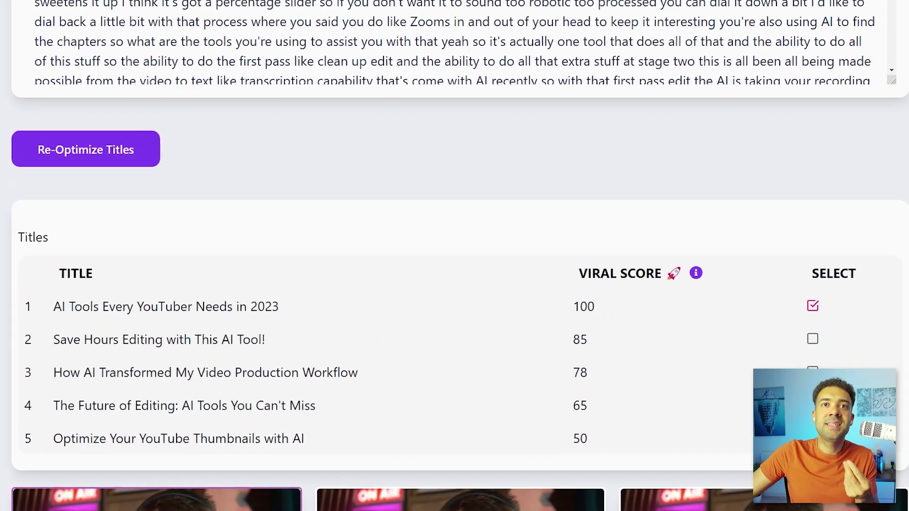
scroll(44, 76, "down", 7)
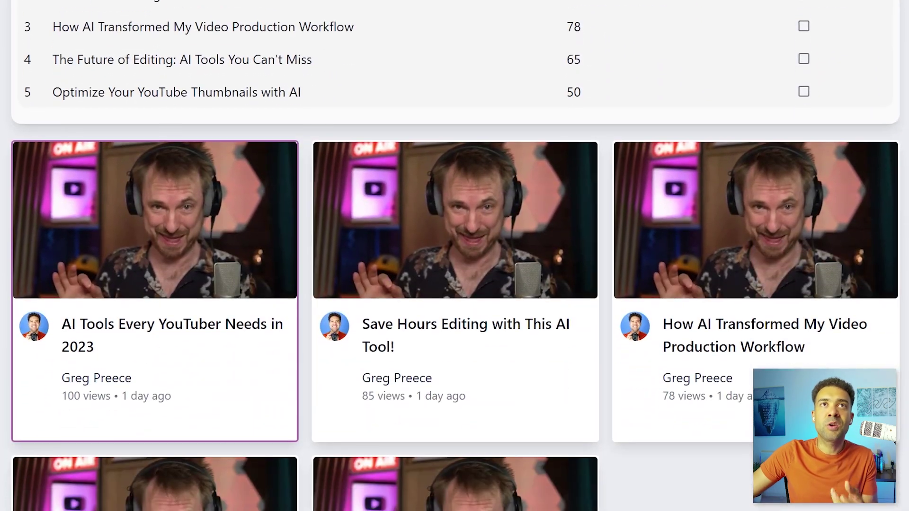
scroll(454, 256, "down", 2)
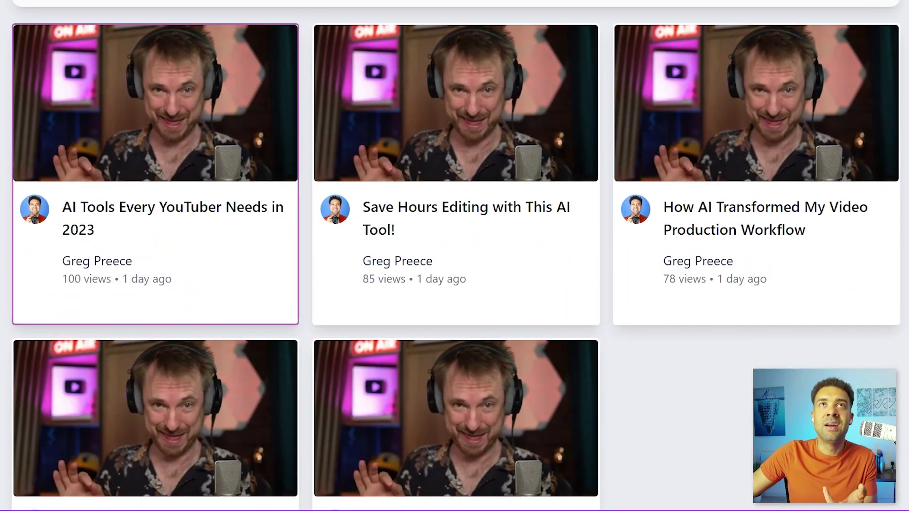
scroll(455, 256, "down", 1)
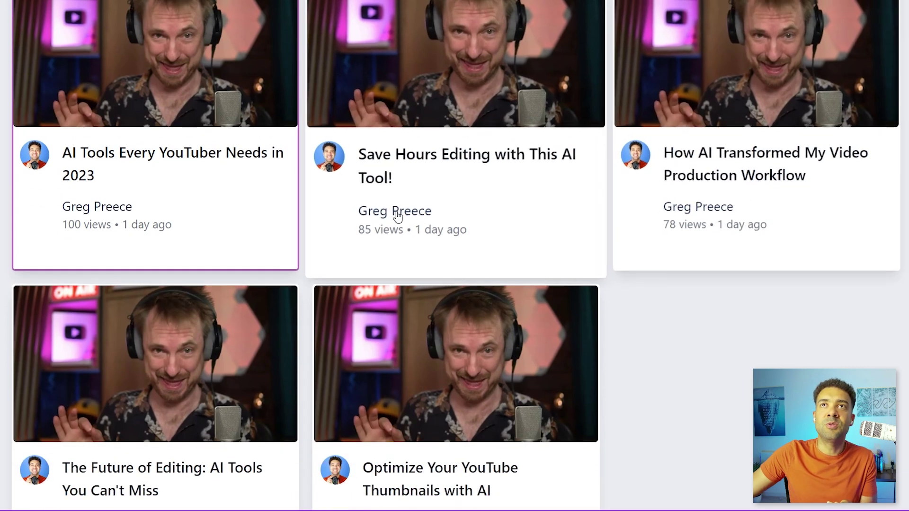
scroll(303, 222, "down", 2)
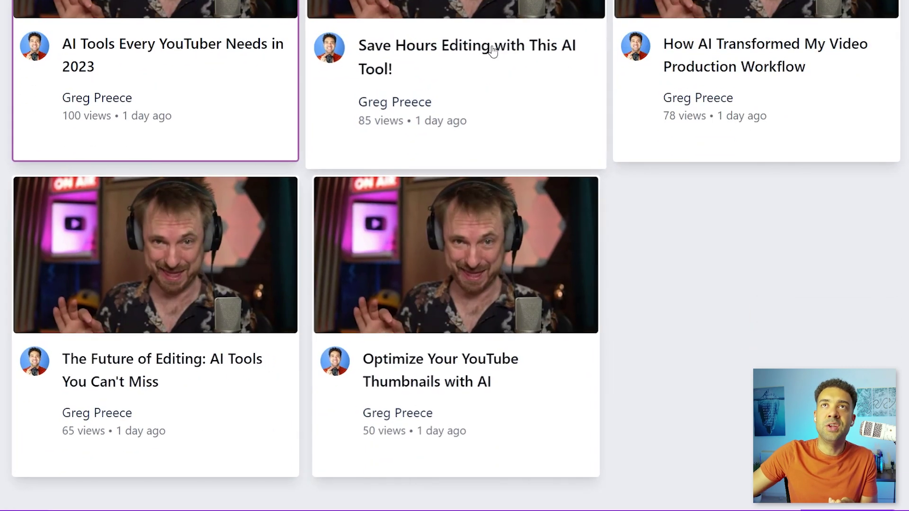
scroll(474, 237, "up", 1)
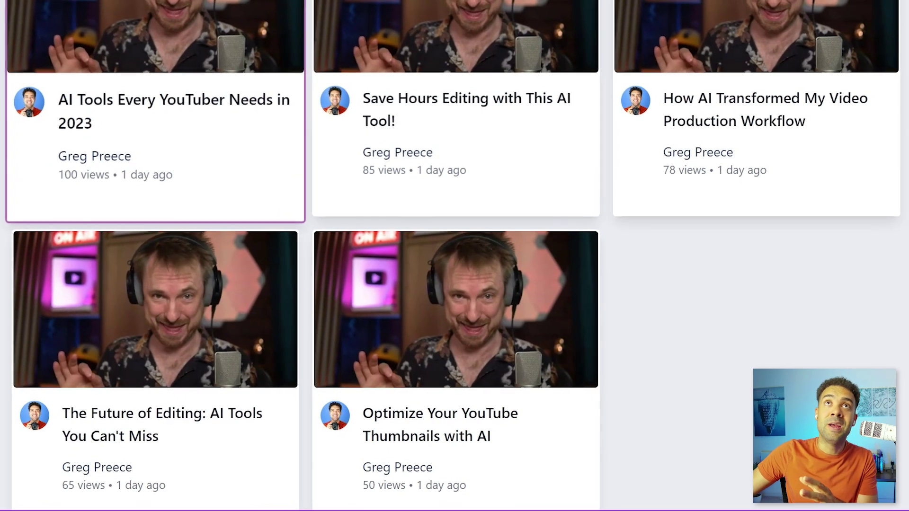
scroll(688, 278, "down", 2)
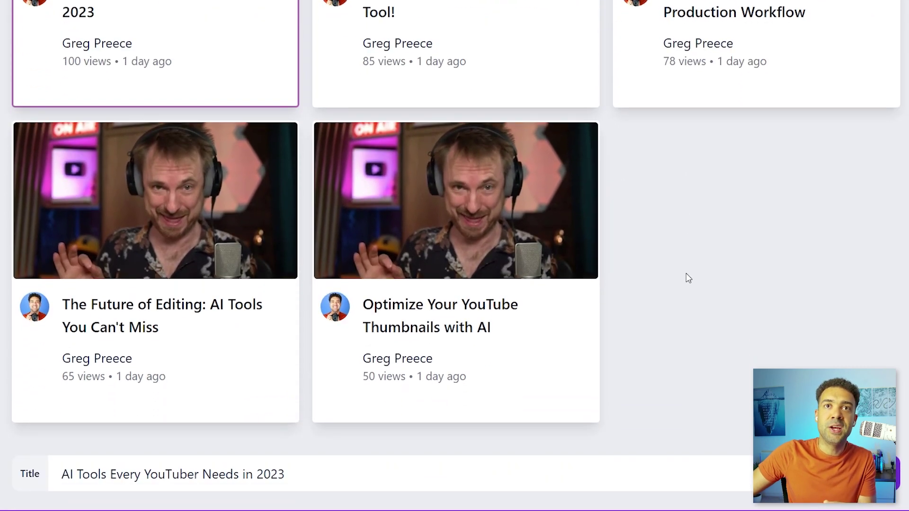
Select the description's CHAPTERS block through '11:26 - Importance of Thumbnails'.
scroll(746, 209, "down", 8)
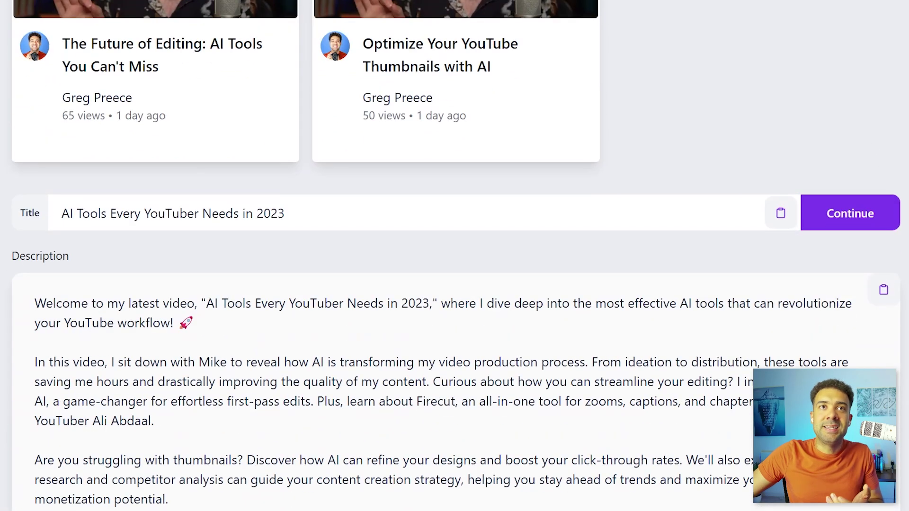
scroll(366, 150, "down", 2)
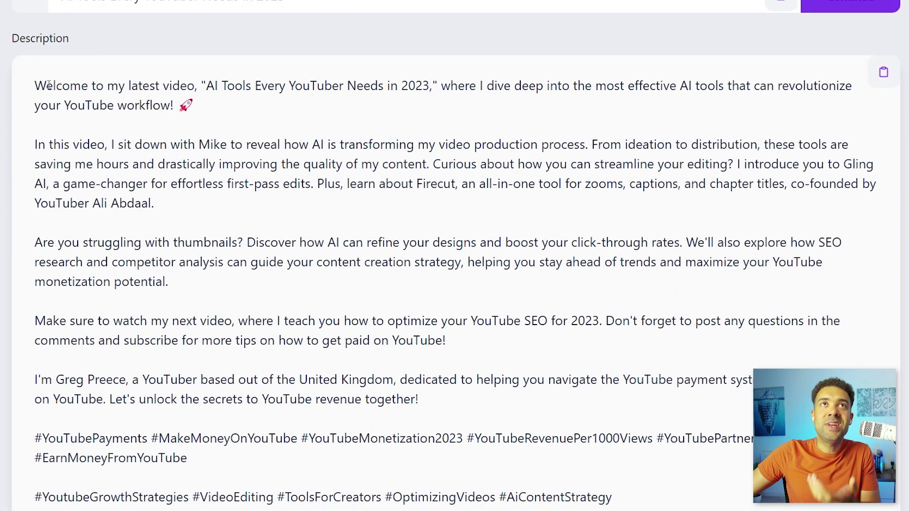
left_click_drag(32, 85, 689, 486)
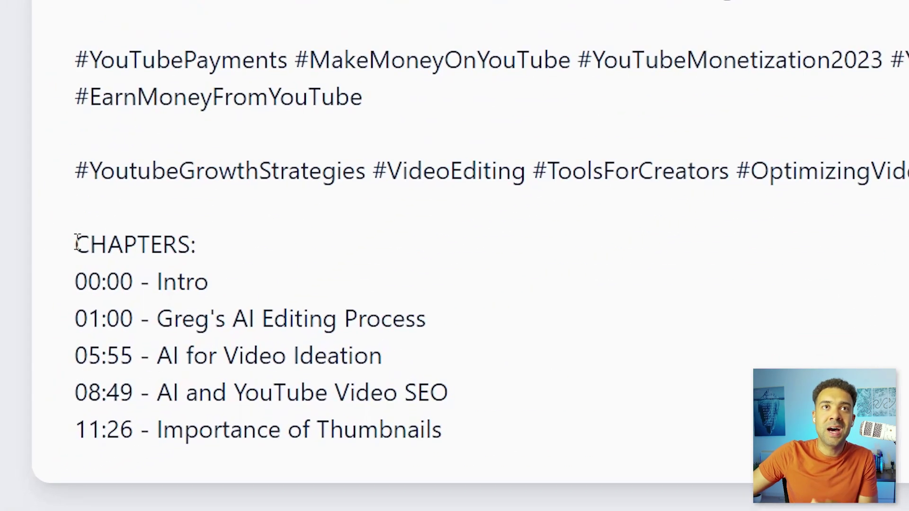
left_click_drag(35, 375, 174, 434)
left_click_drag(339, 355, 466, 440)
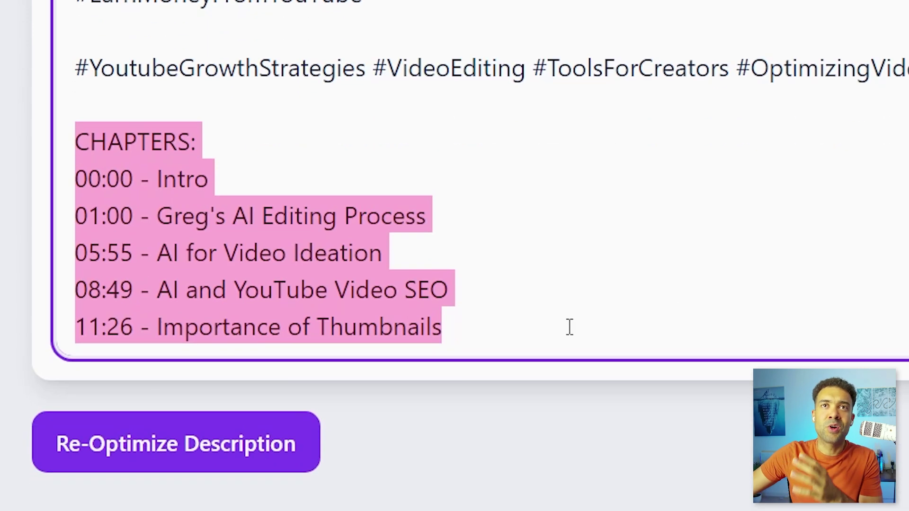
left_click_drag(546, 324, 2, 133)
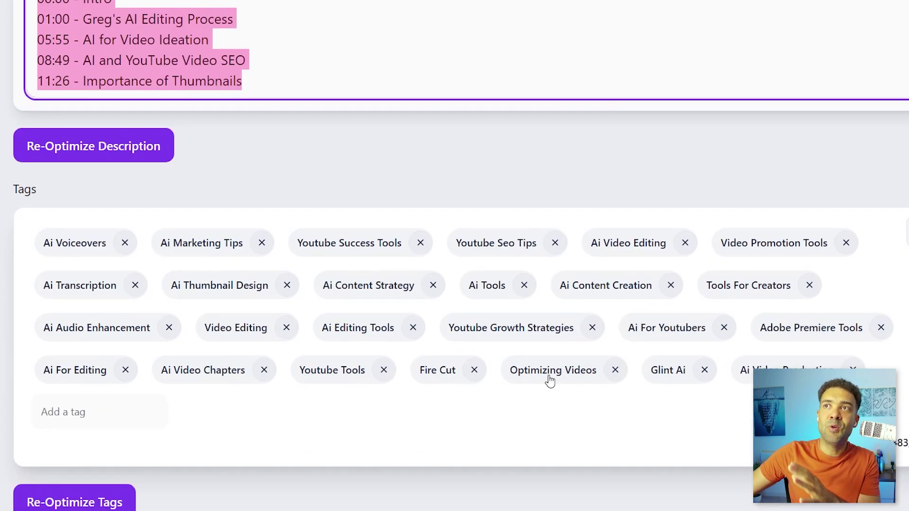
Select the generated tag list, 'Ai Voiceovers' through 'Ai Video Production', then reach Thumbnail.
left_click_drag(16, 197, 658, 403)
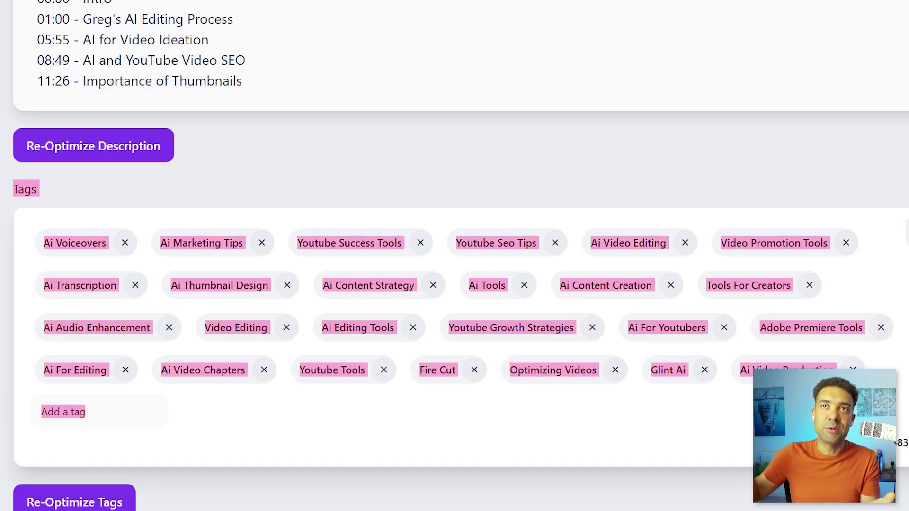
scroll(454, 256, "down", 1)
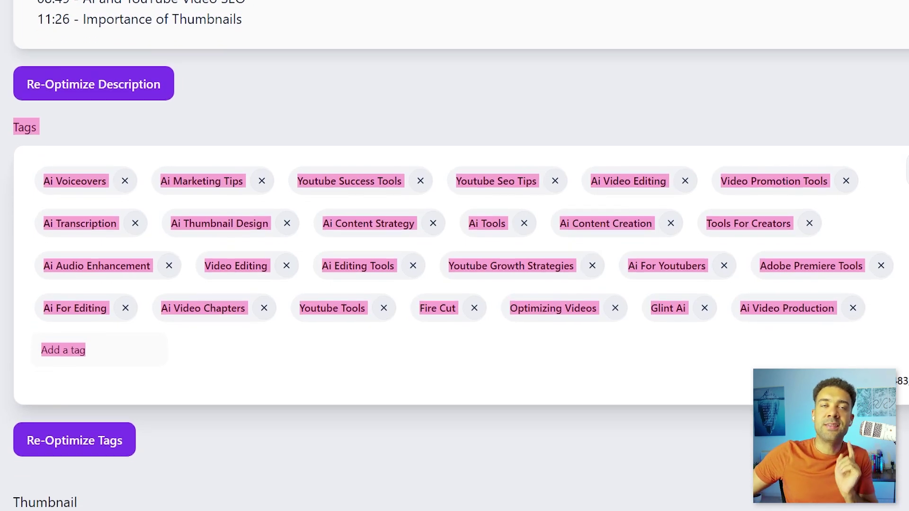
scroll(454, 256, "down", 4)
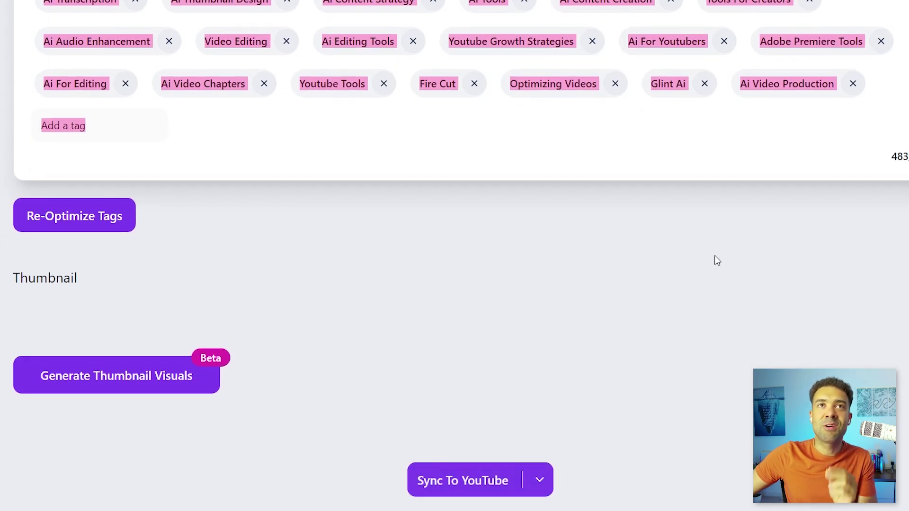
scroll(711, 422, "down", 3)
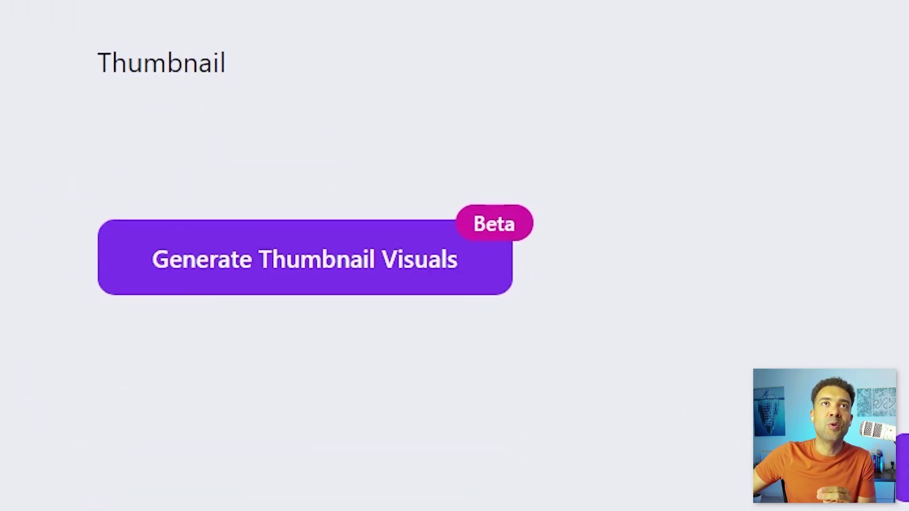
Generate thumbnail visuals, producing 'Transform Your Workflow' and 'Revolutionize Your Editing' designs.
left_click_drag(99, 53, 198, 61)
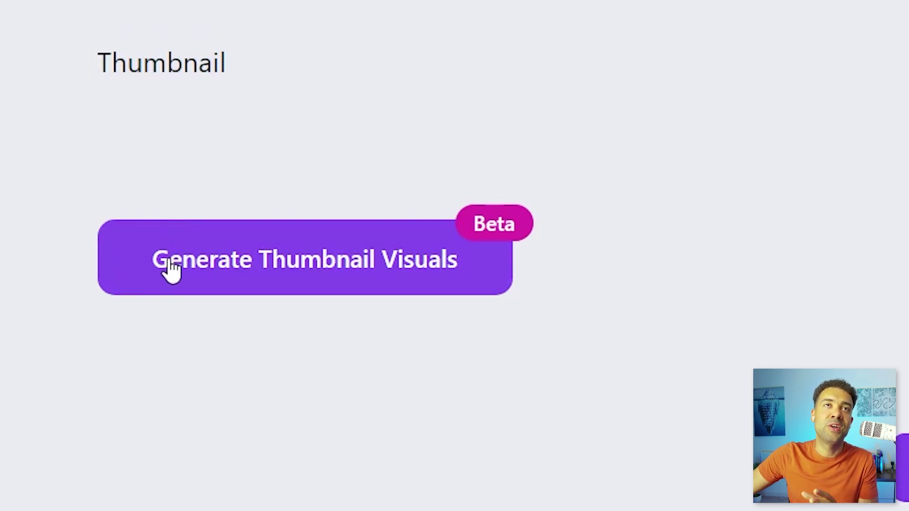
left_click(425, 288)
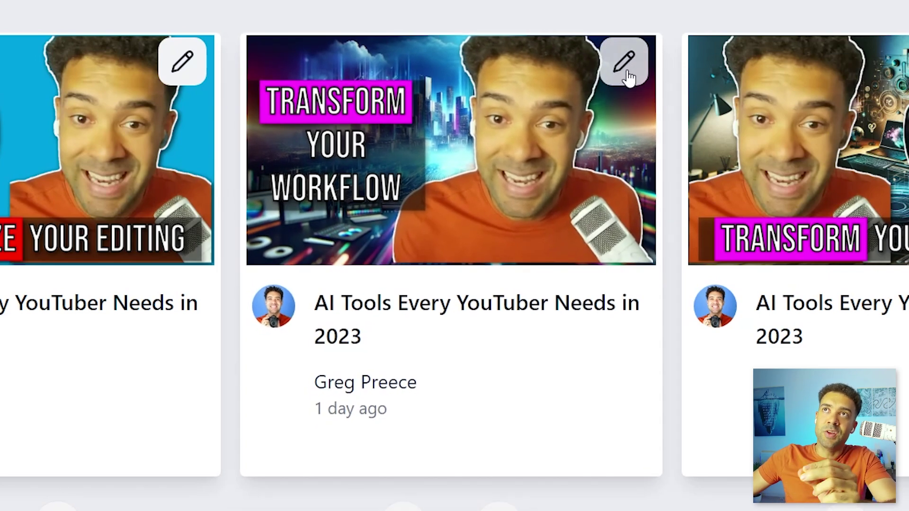
Open a thumbnail in the designer and left-align the TRANSFORM YOUR WORKFLOW headline.
left_click(625, 64)
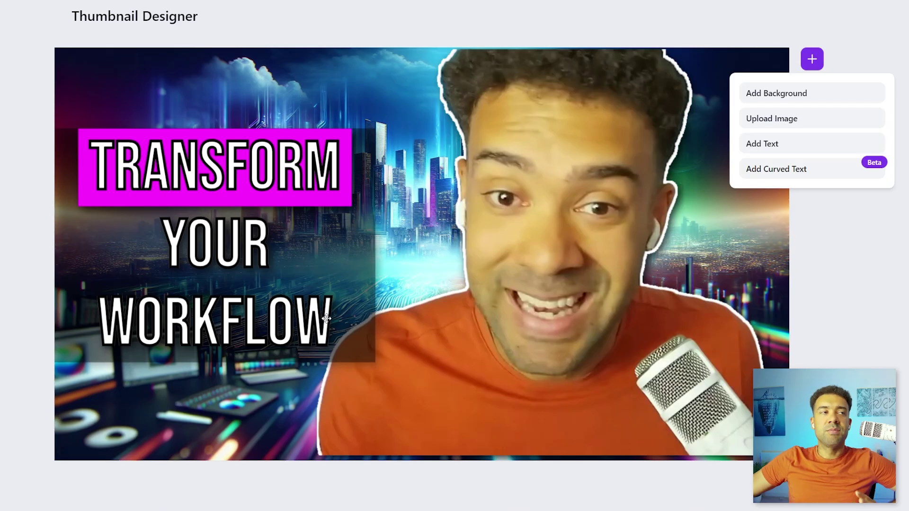
left_click(327, 319)
double_click(332, 370)
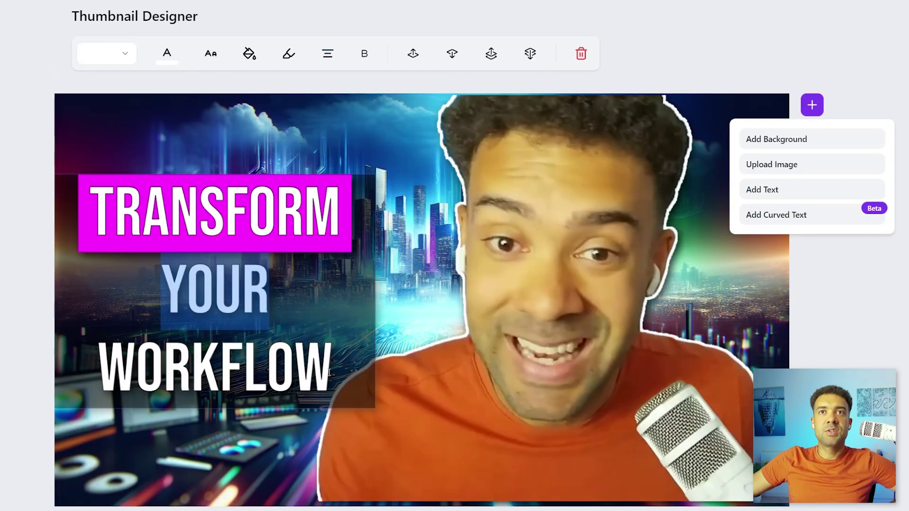
left_click_drag(332, 369, 88, 204)
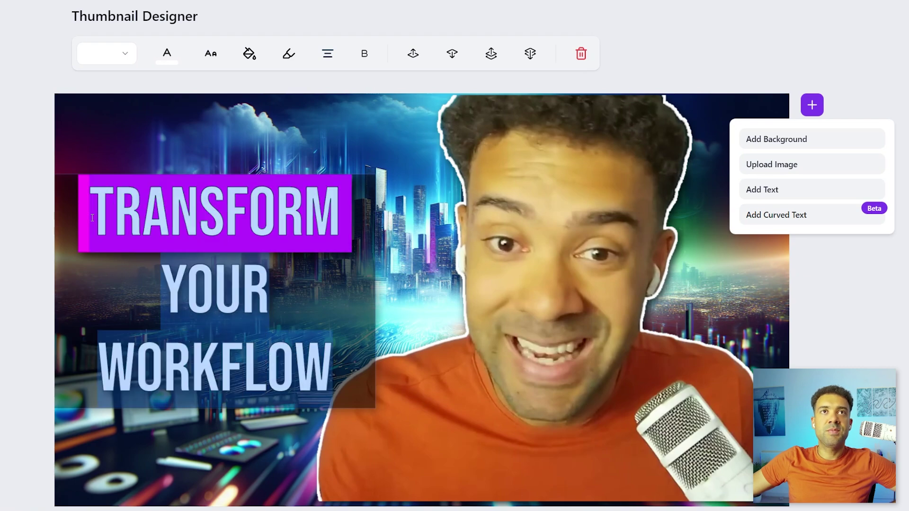
left_click(326, 56)
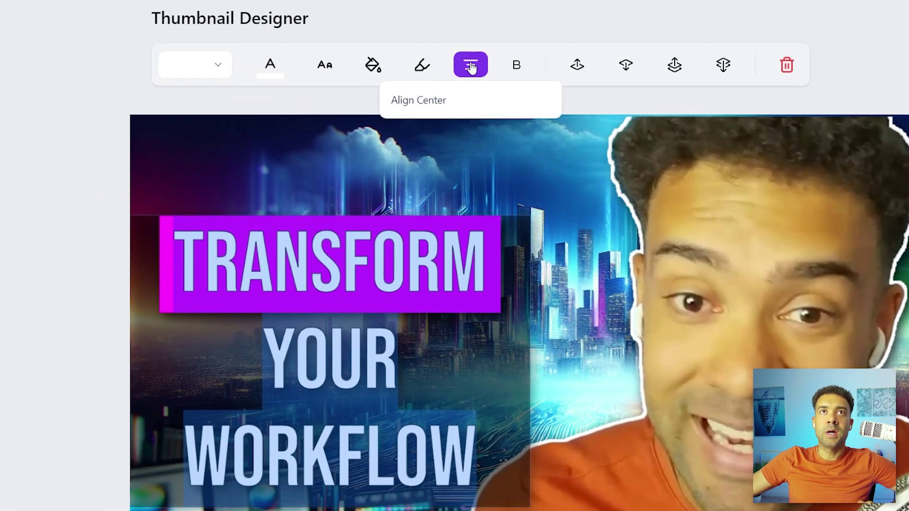
left_click(470, 65)
left_click(471, 65)
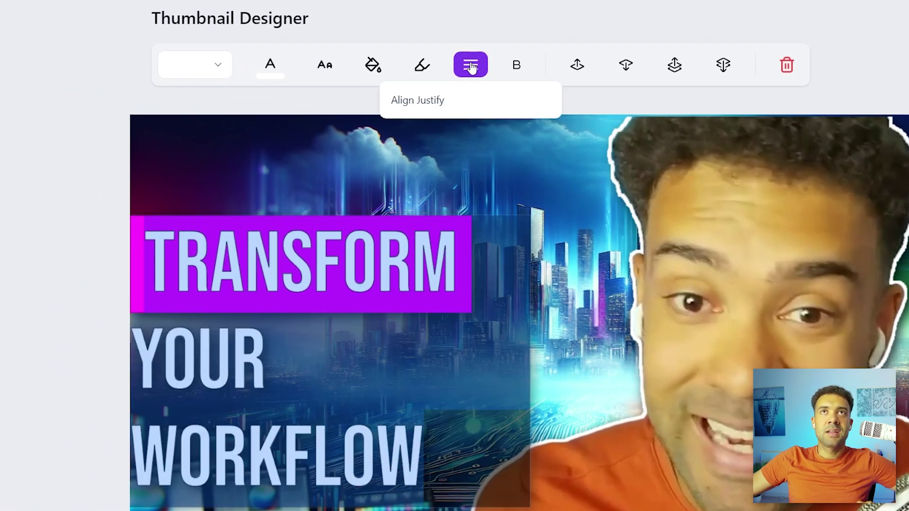
Fade the purple background behind the headline to full transparency.
left_click(418, 234)
left_click_drag(462, 256, 152, 251)
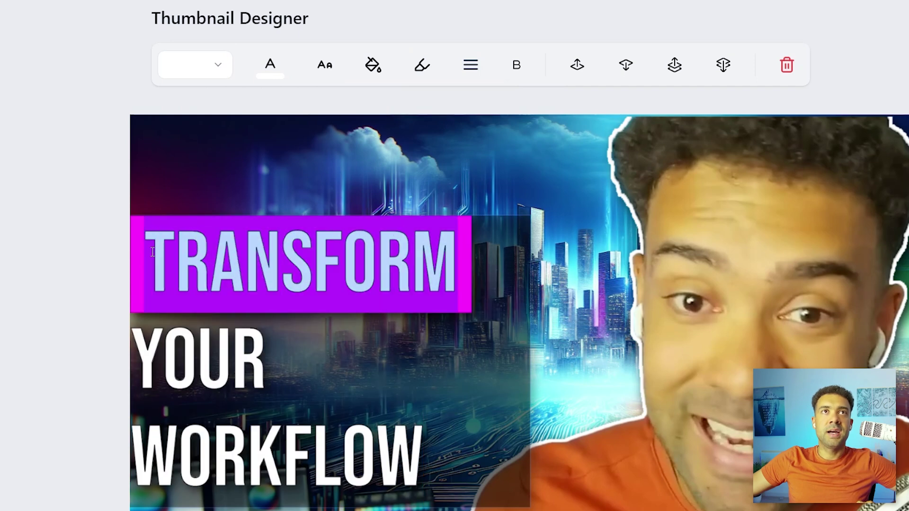
left_click(421, 65)
left_click_drag(503, 331, 338, 332)
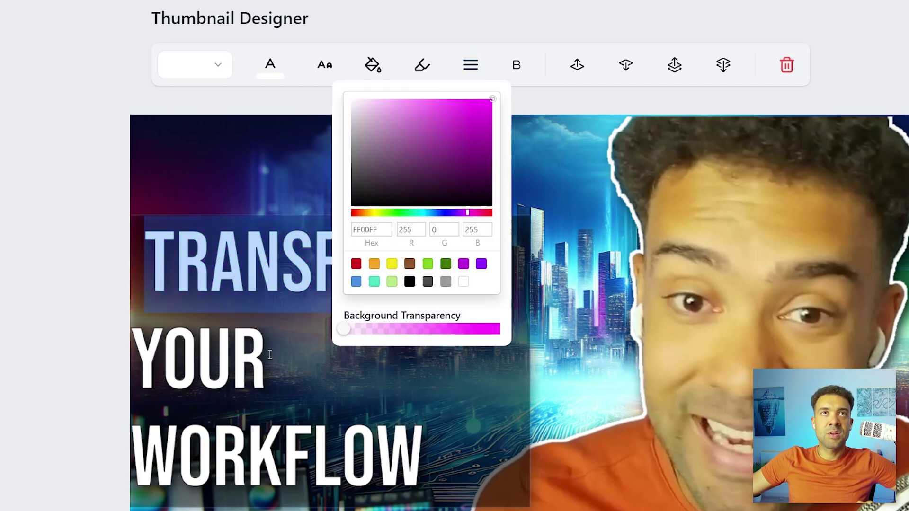
left_click(270, 355)
triple_click(159, 272)
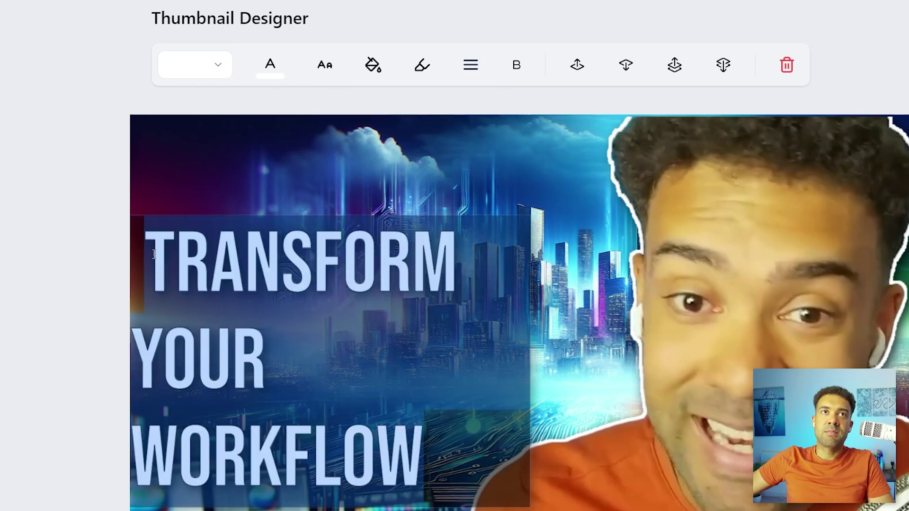
left_click(373, 65)
left_click_drag(359, 329, 327, 330)
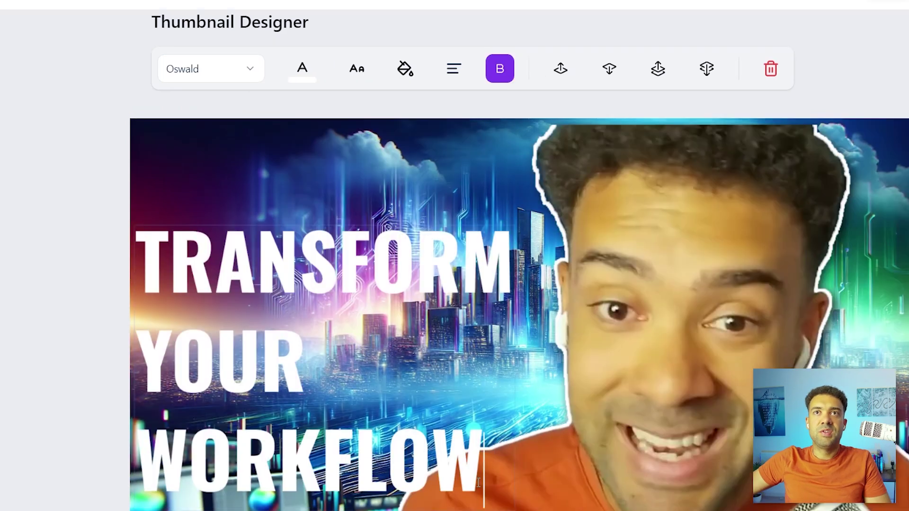
Make the headline text orange.
left_click_drag(484, 457, 170, 319)
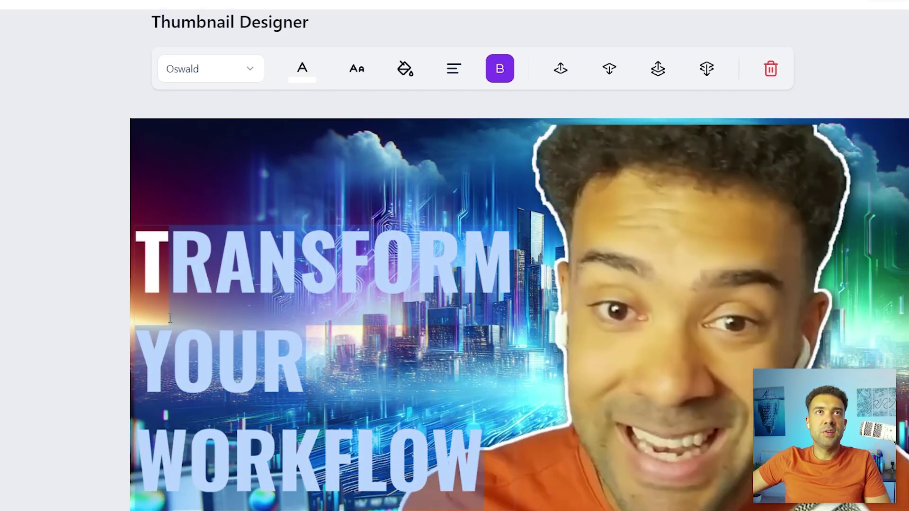
left_click(302, 70)
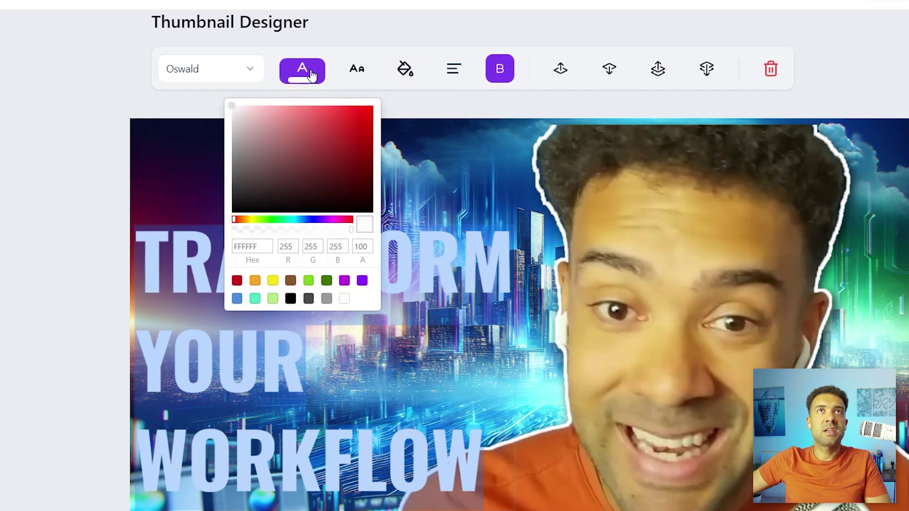
left_click(255, 283)
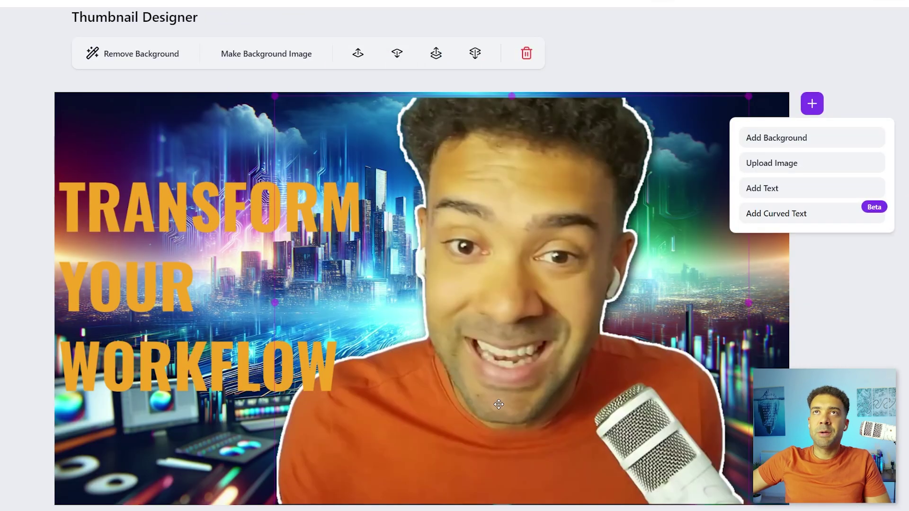
Delete the city background image and reposition the person cutout on plain black.
left_click_drag(538, 399, 562, 406)
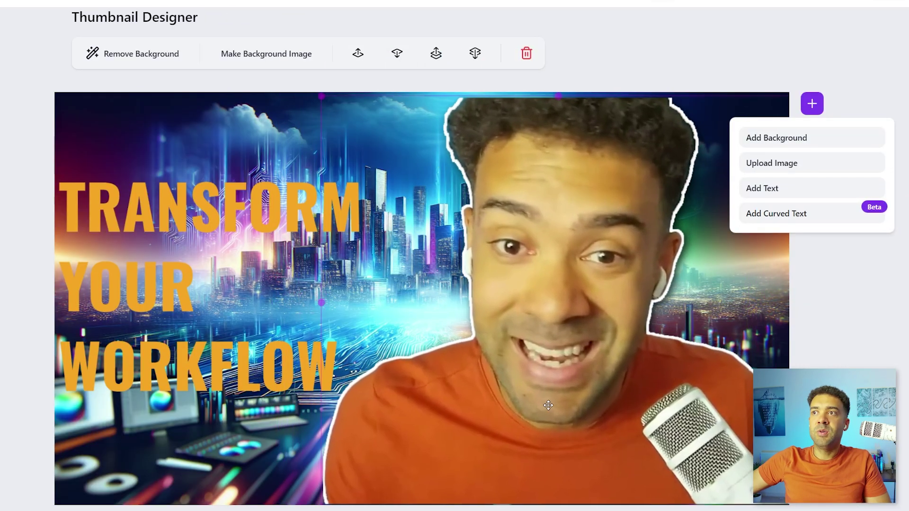
left_click_drag(342, 107, 337, 101)
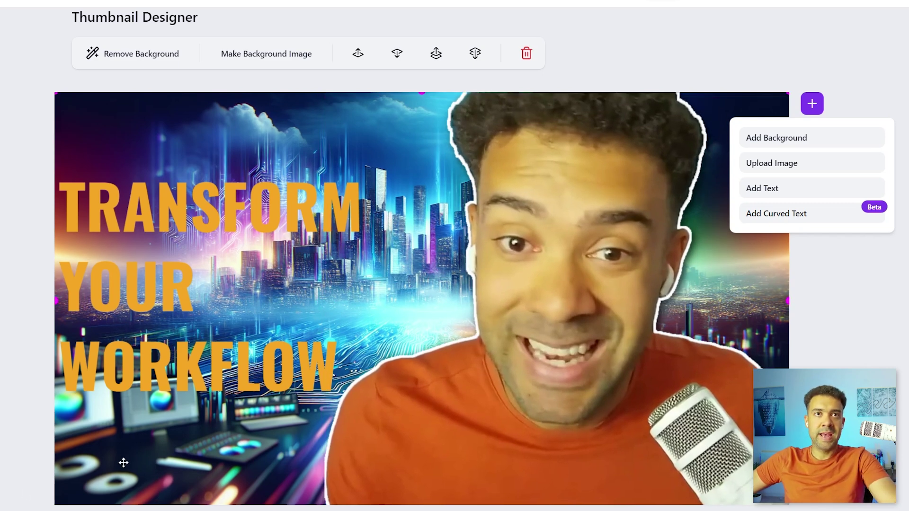
key("Delete")
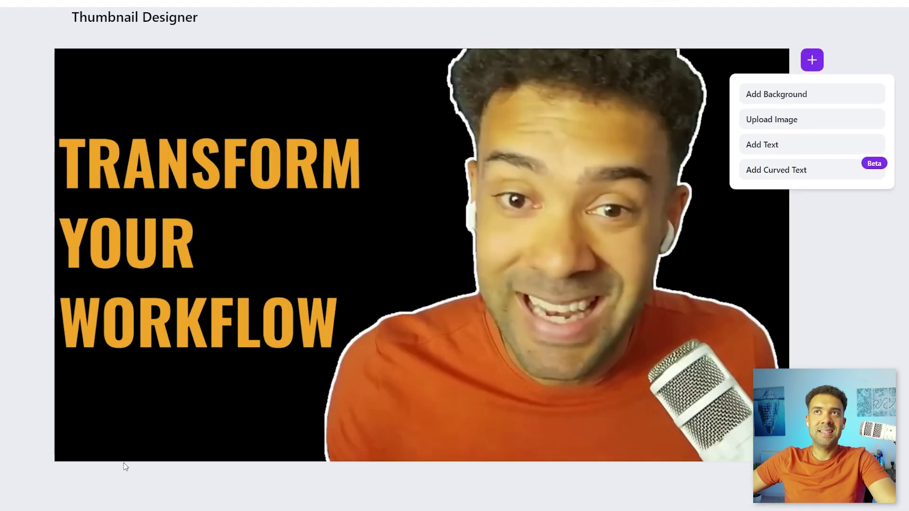
left_click_drag(602, 350, 596, 393)
mouse_move(258, 376)
left_mouse_down()
mouse_move(274, 357)
mouse_move(270, 369)
left_mouse_up()
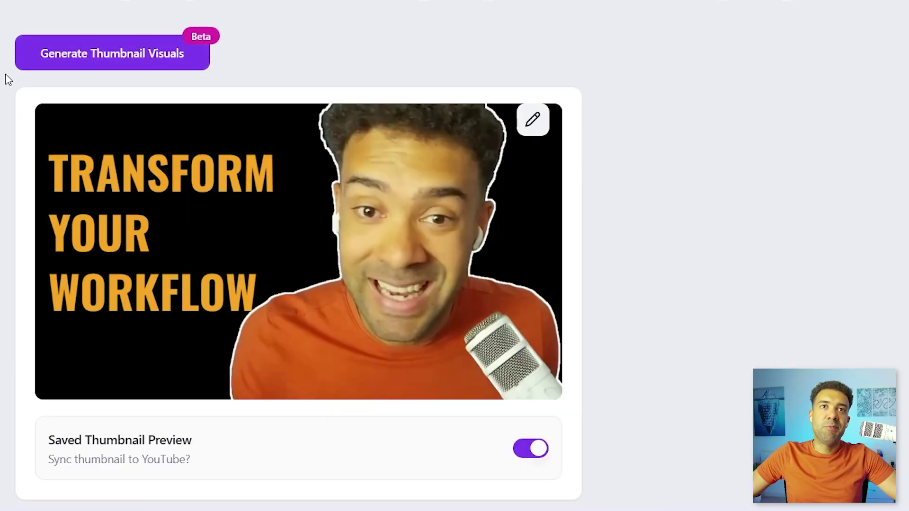
Sync the top title, generated description and new thumbnail to YouTube.
scroll(5, 78, "down", 4)
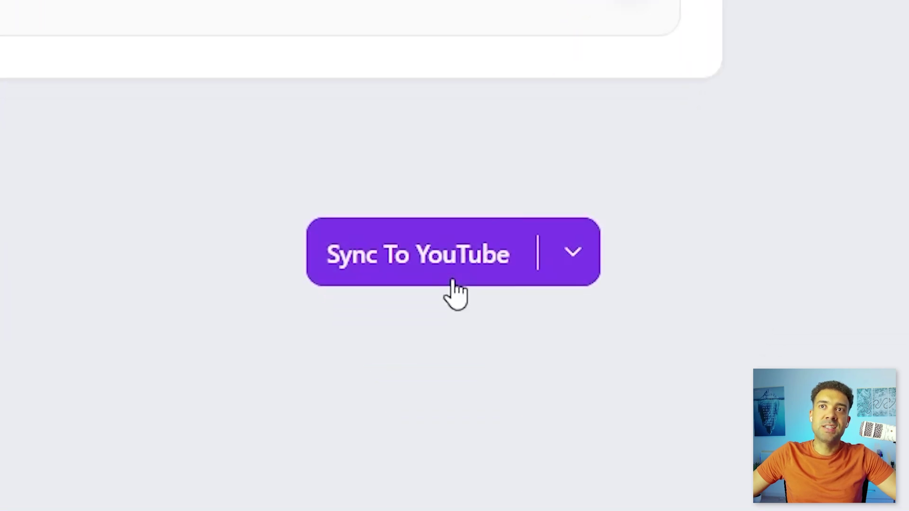
left_click(452, 281)
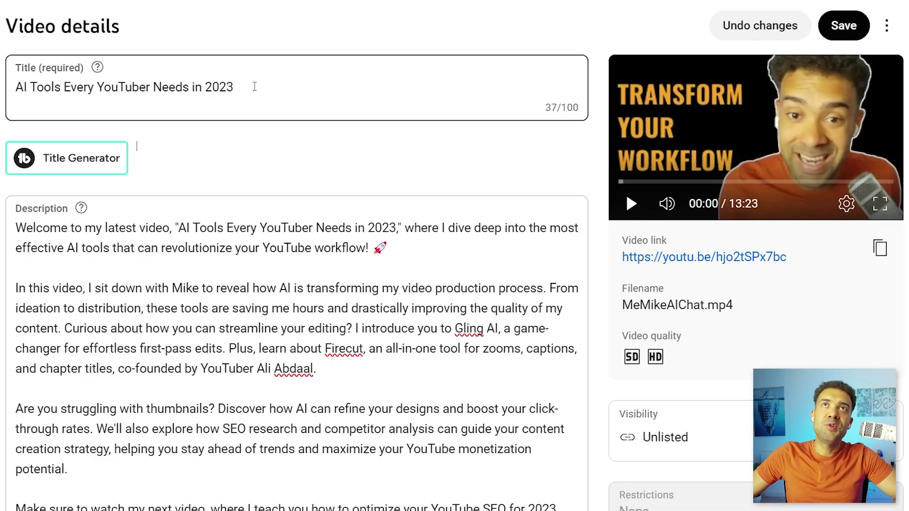
Check the synced title, description and chapter list in YouTube Studio's Video details.
left_click_drag(41, 85, 13, 87)
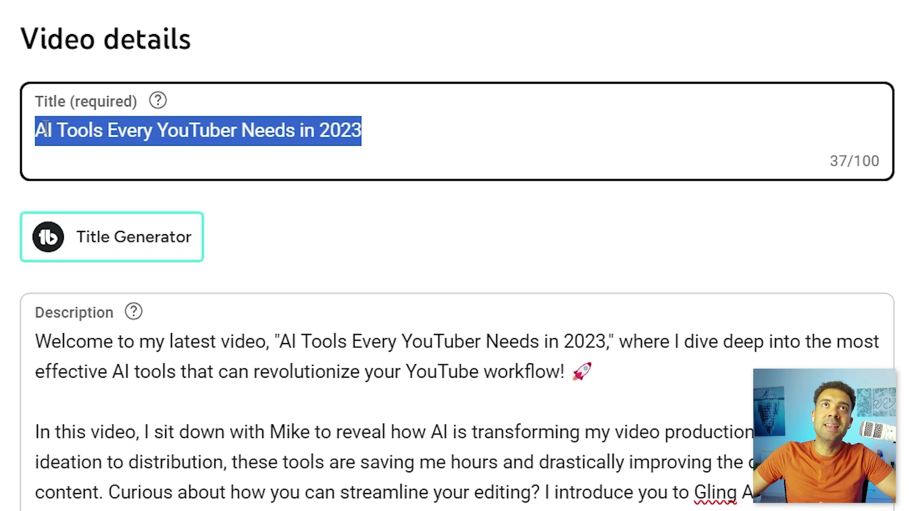
left_click_drag(43, 344, 193, 498)
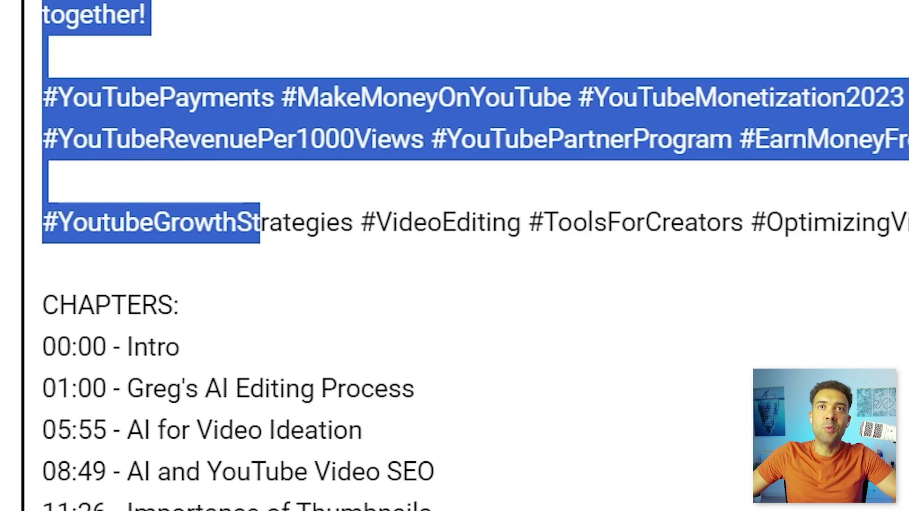
left_click_drag(432, 508, 57, 315)
scroll(455, 256, "down", 20)
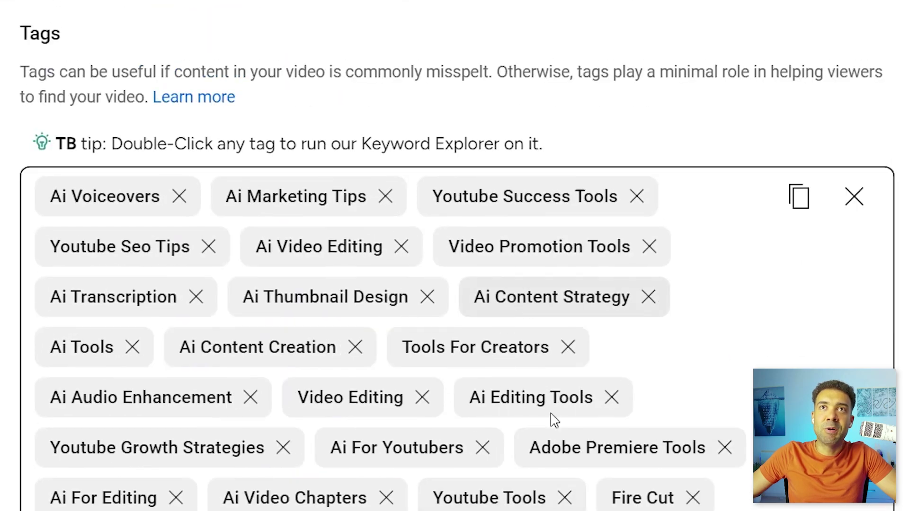
scroll(454, 255, "up", 15)
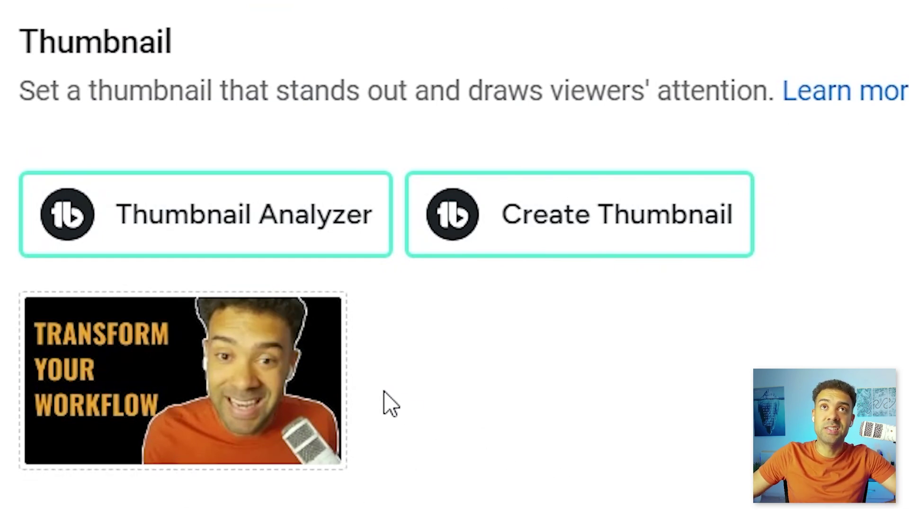
Start a Test and compare on the thumbnail with the three generated versions.
left_click(312, 335)
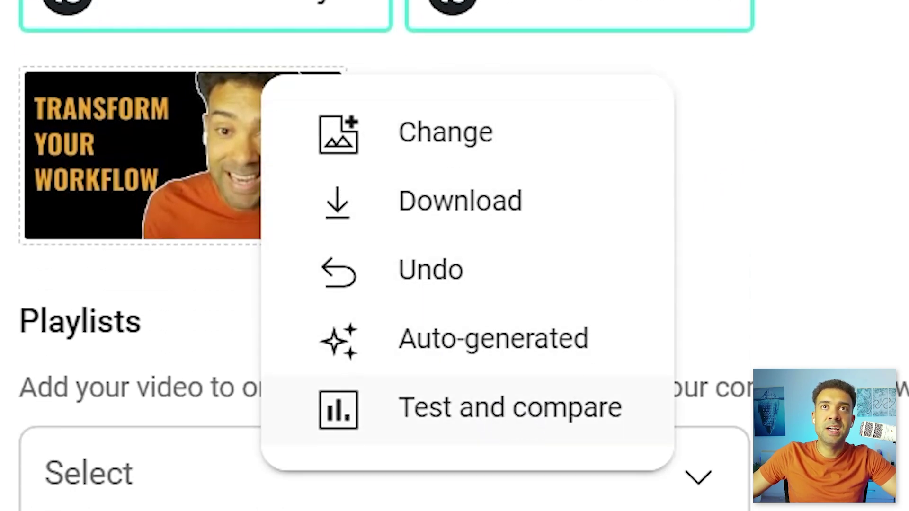
left_click(521, 409)
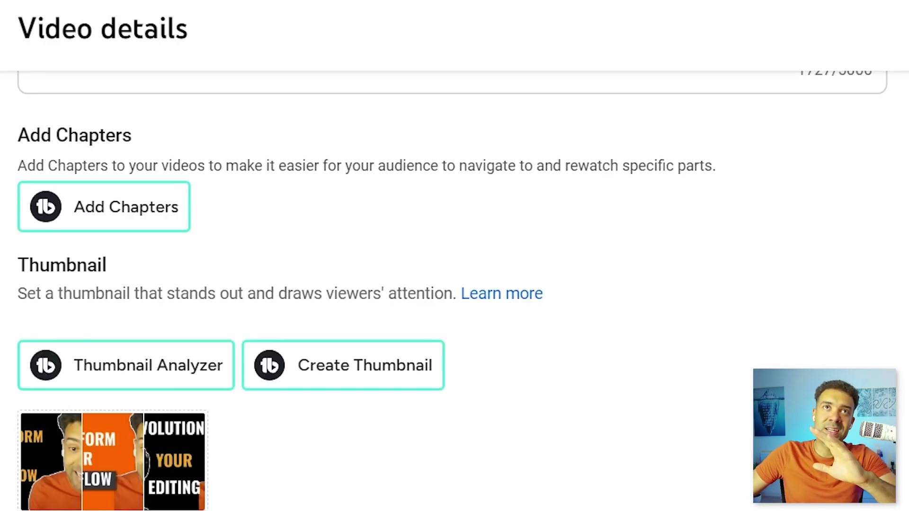
scroll(453, 289, "up", 15)
scroll(452, 289, "up", 10)
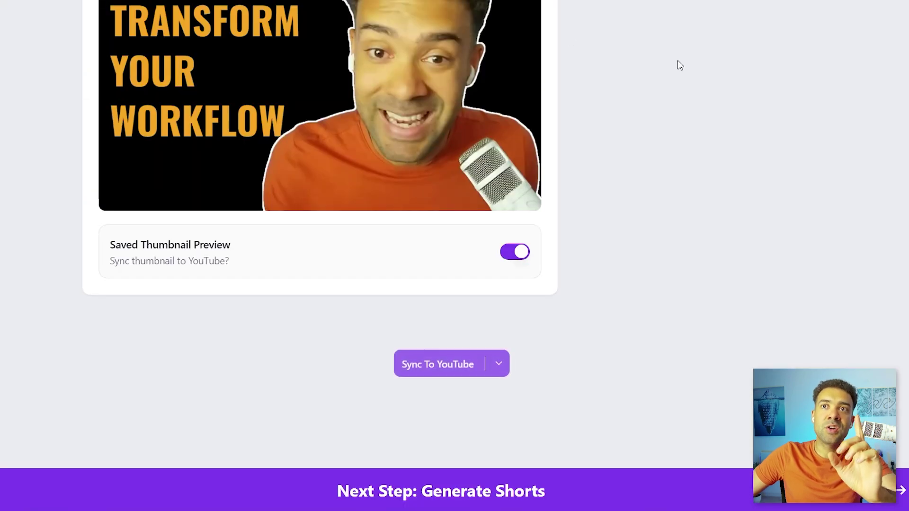
Move on to generating Shorts from the optimized video.
scroll(767, 144, "down", 4)
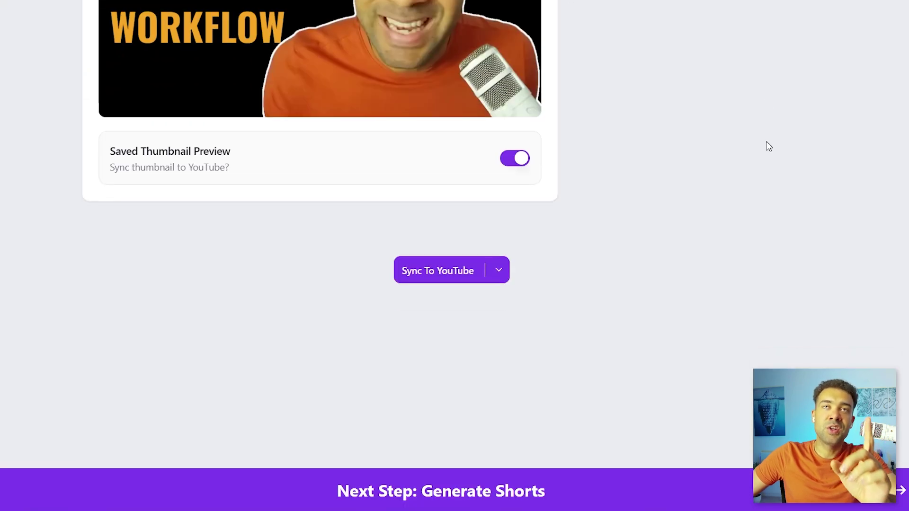
scroll(770, 169, "up", 3)
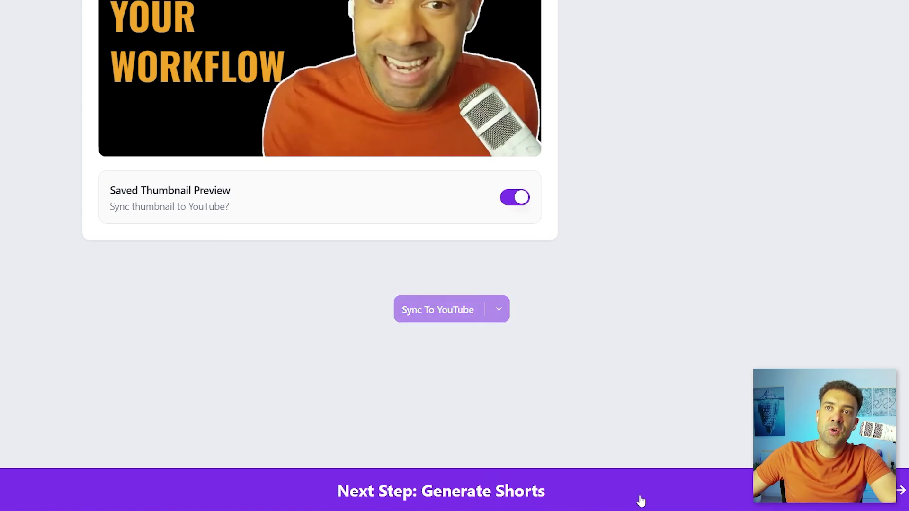
left_click(903, 492)
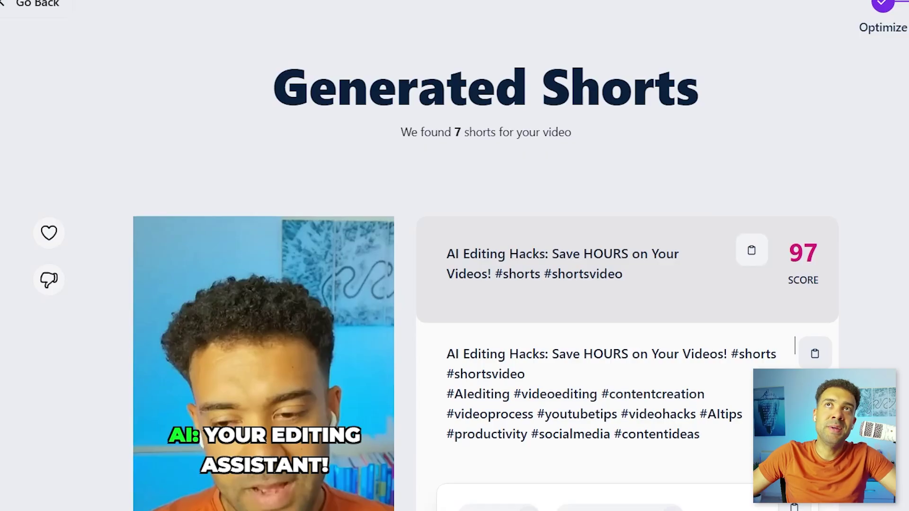
Browse the seven Generated Shorts and highlight the top short's title and description.
scroll(455, 256, "down", 20)
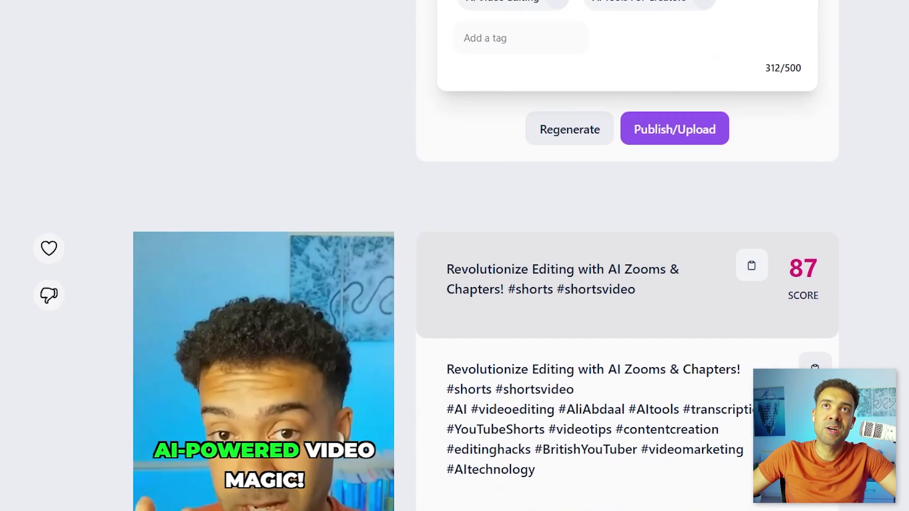
scroll(454, 255, "down", 20)
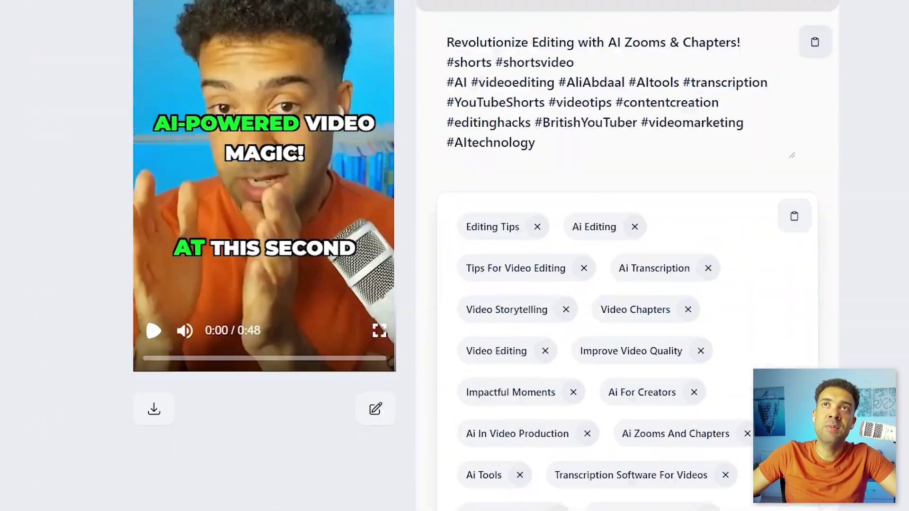
scroll(795, 289, "up", 20)
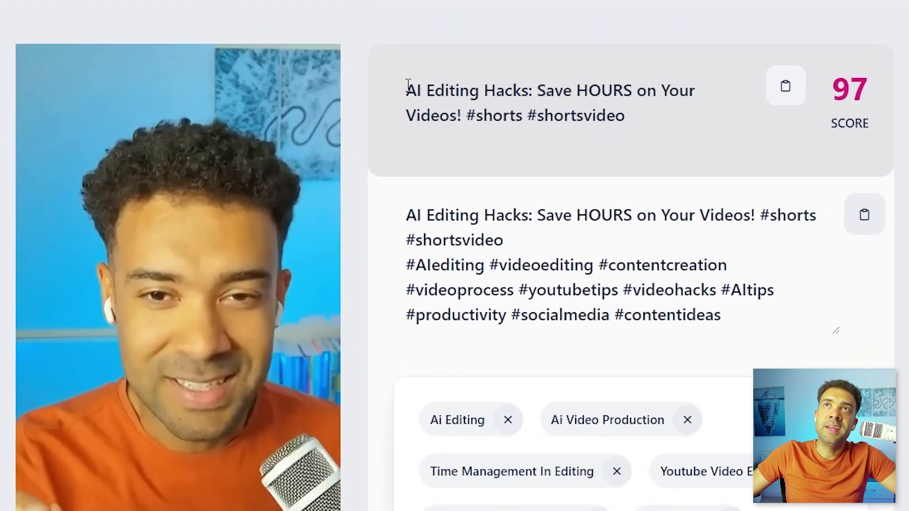
left_click_drag(409, 86, 639, 116)
left_click_drag(403, 213, 745, 320)
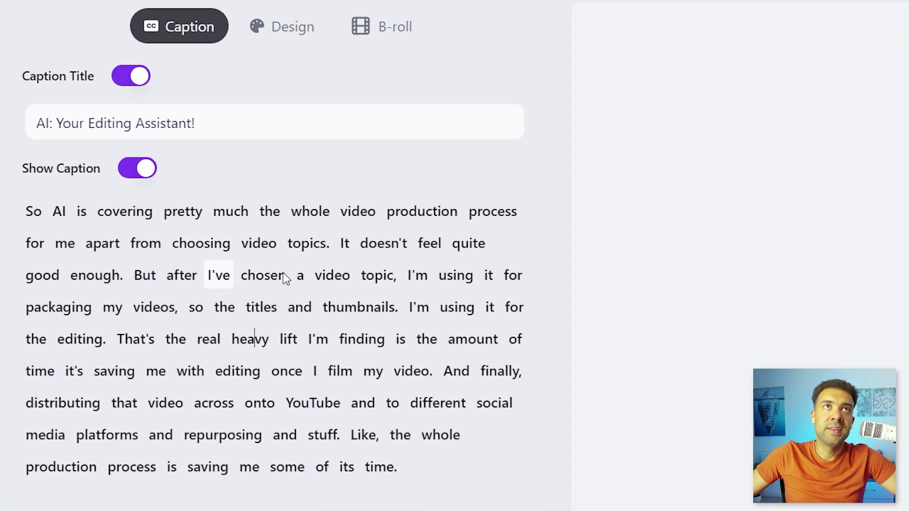
Check the short's caption styles and B-roll settings, then return to Generated Shorts and view the free 7-day trial pricing.
left_click(278, 37)
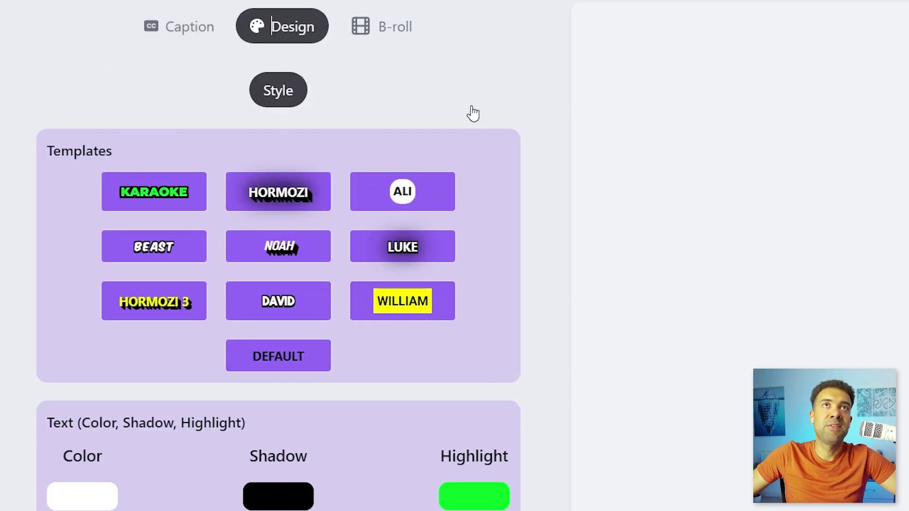
left_click(401, 32)
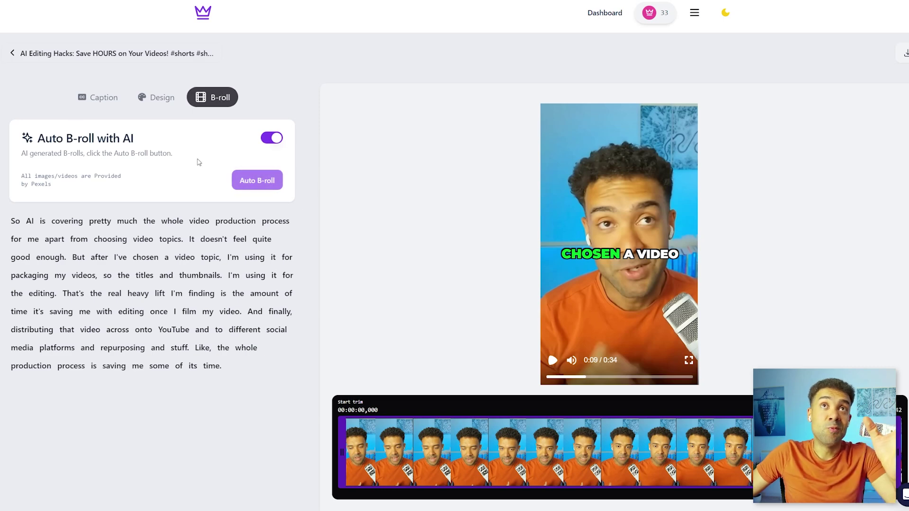
left_click(19, 56)
scroll(70, 304, "down", 3)
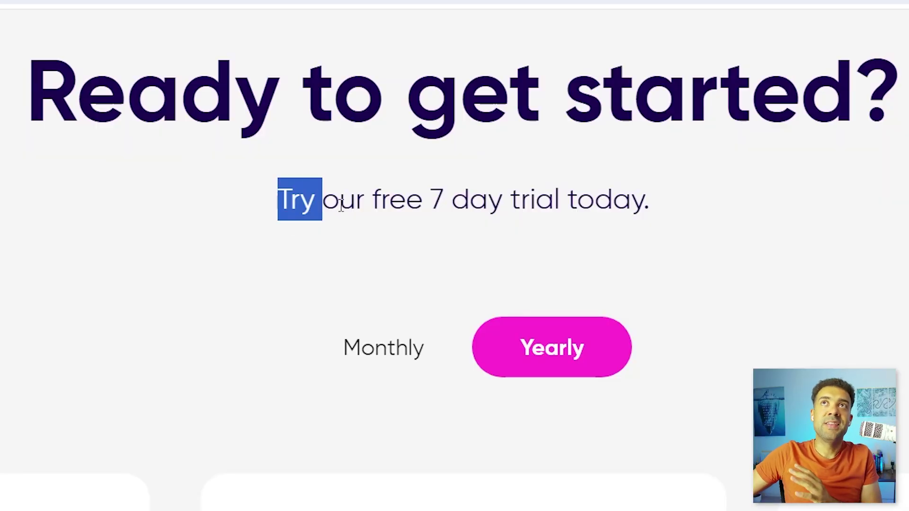
left_click_drag(340, 204, 588, 203)
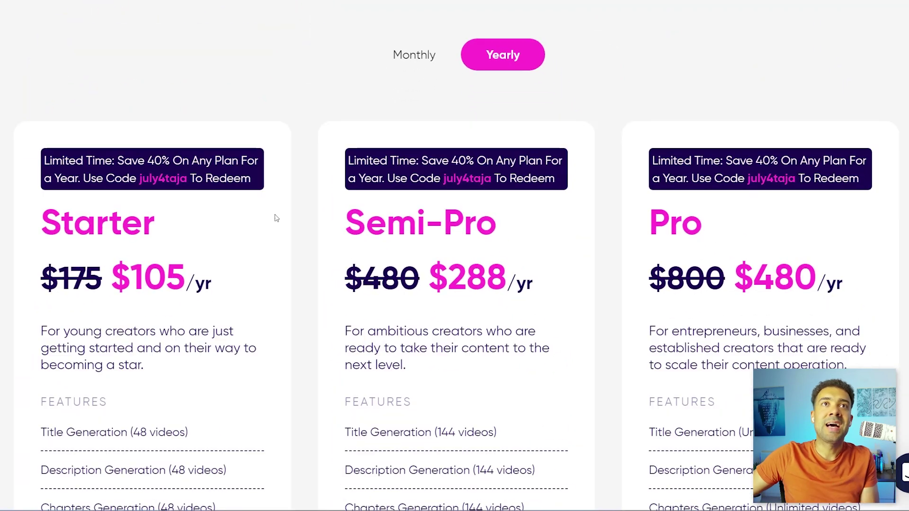
scroll(276, 217, "down", 2)
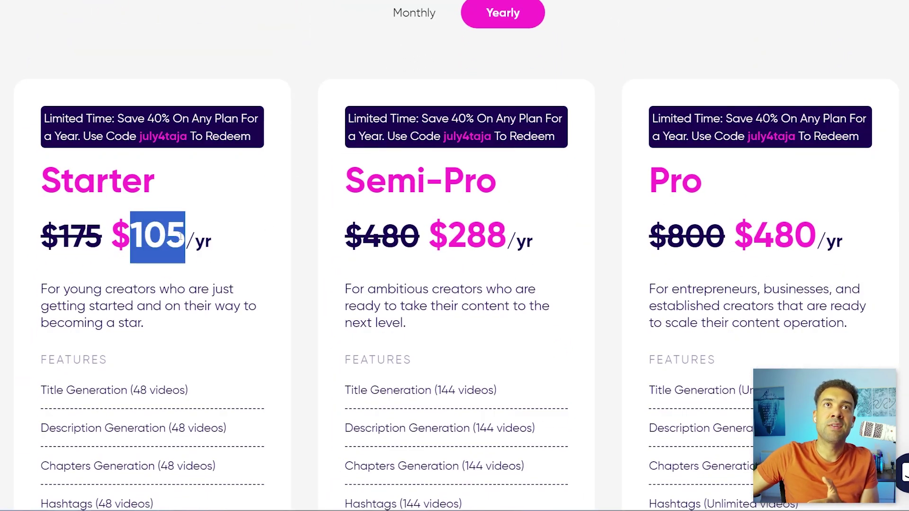
left_click_drag(430, 237, 516, 237)
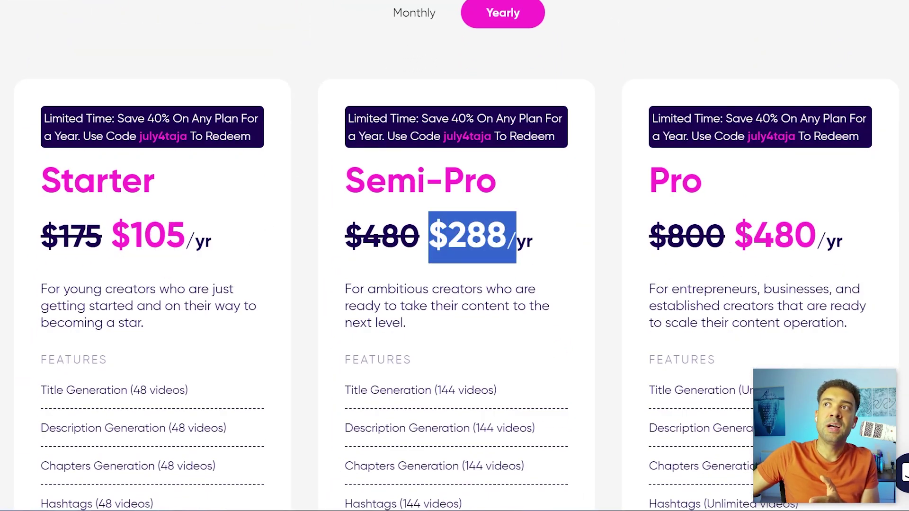
left_click_drag(735, 237, 834, 234)
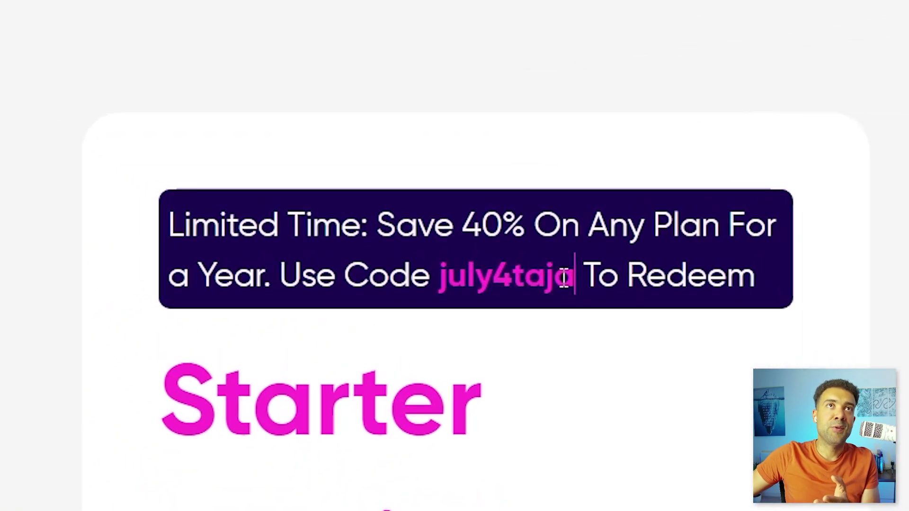
left_click_drag(565, 277, 465, 222)
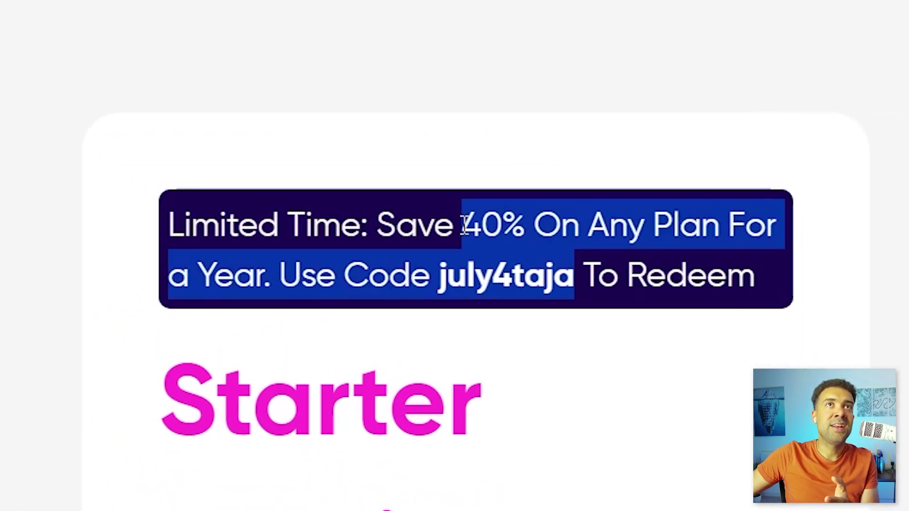